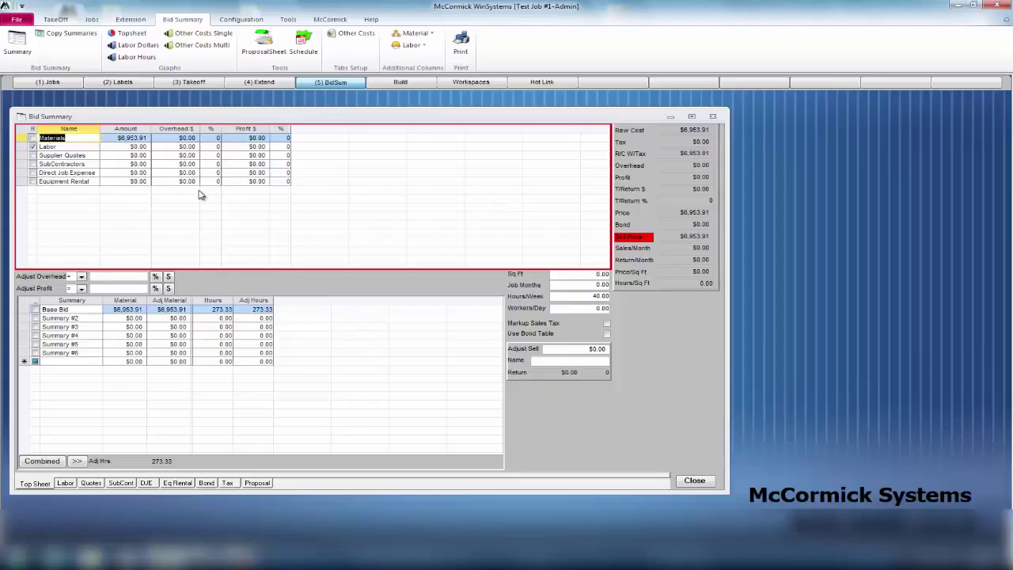
Open the bid summary's labor breakdown and enlarge the labor class list to show more classes.
{"action": "left_click", "coordinate": [32, 147]}
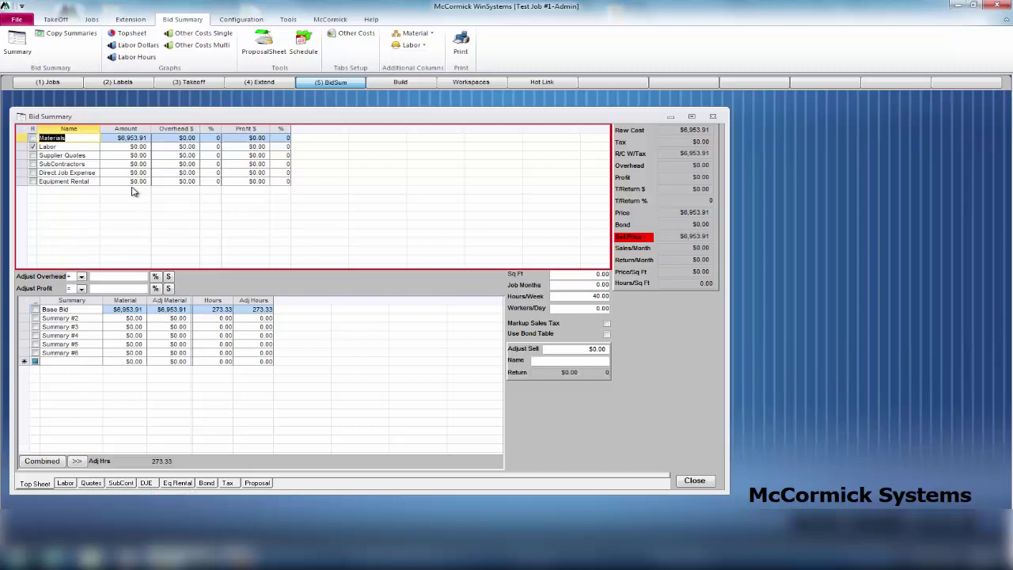
{"action": "left_click", "coordinate": [66, 485]}
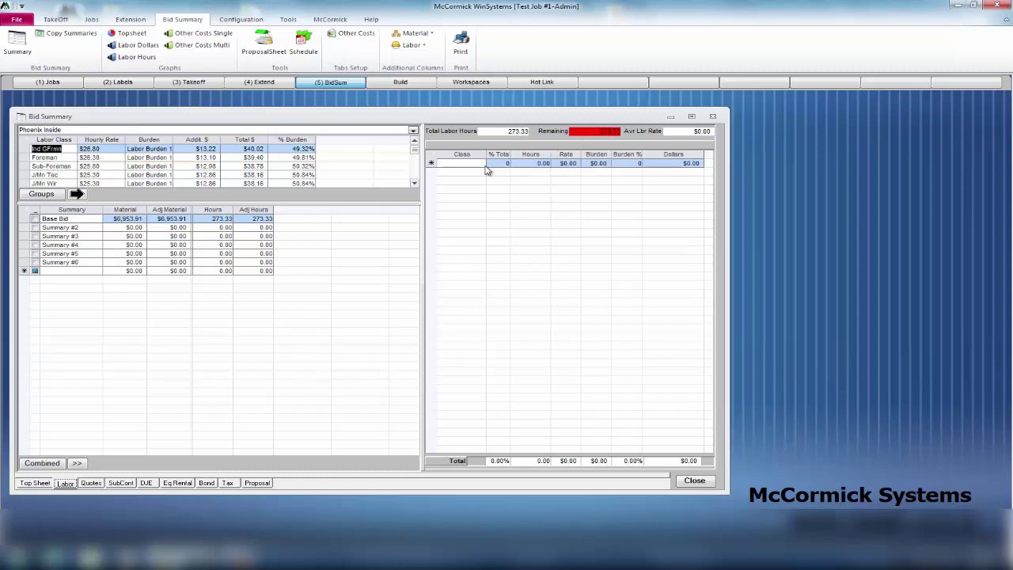
{"action": "left_click", "coordinate": [466, 162]}
{"action": "left_click_drag", "start_coordinate": [326, 202], "coordinate": [329, 236]}
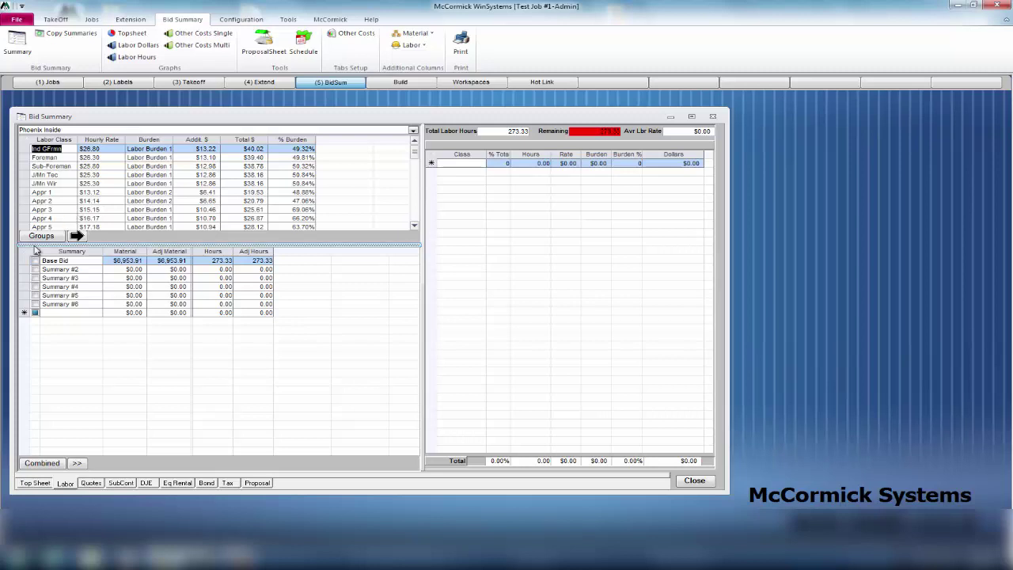
Review the labor groups and the Phoenix Inside class rates, then return to the labor breakdown.
{"action": "left_click", "coordinate": [42, 237]}
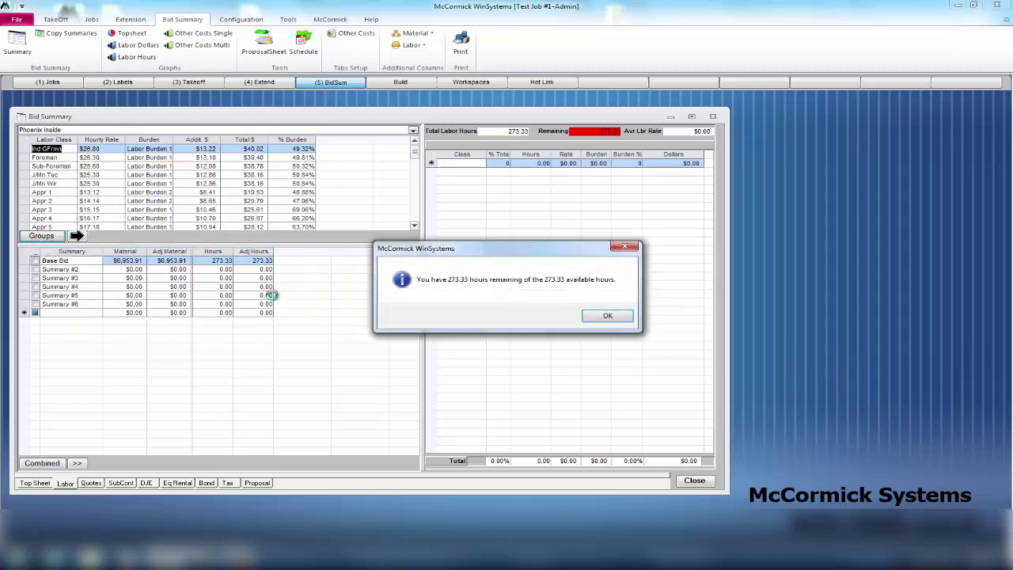
{"action": "left_click", "coordinate": [606, 317]}
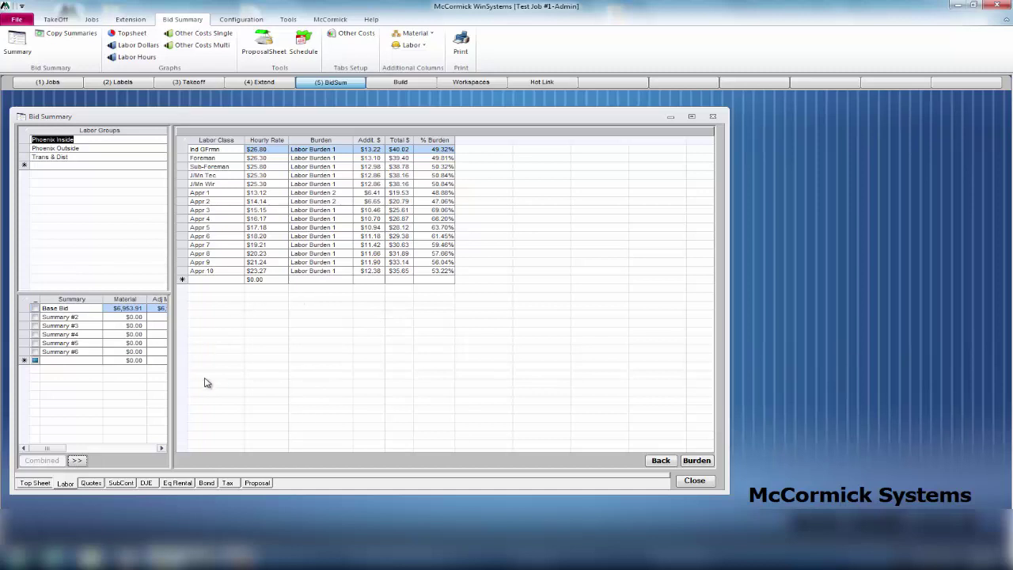
{"action": "left_click", "coordinate": [65, 484]}
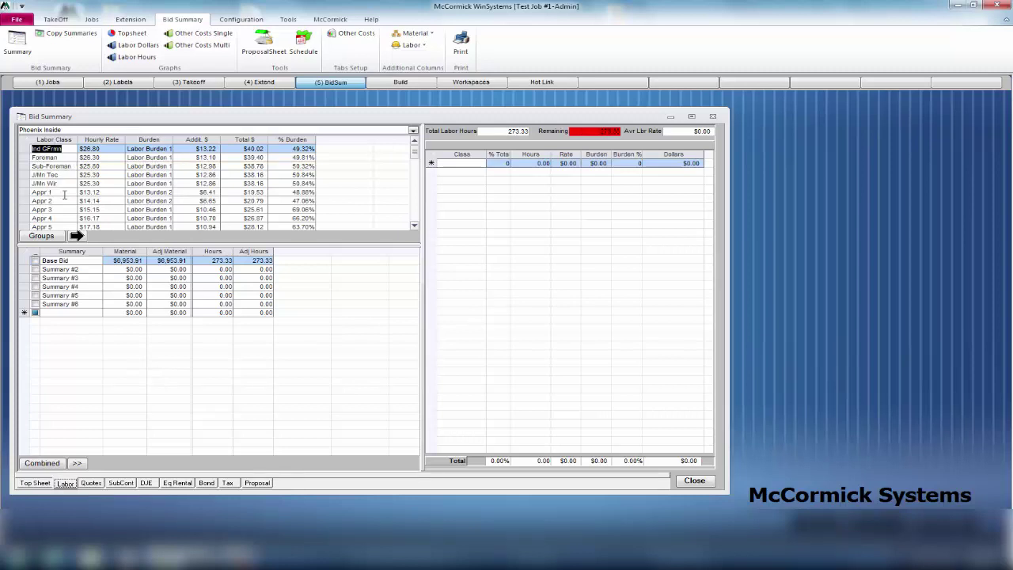
Add the Foreman and Appr 1 classes from the Phoenix Inside group to the base bid's labor breakdown.
{"action": "left_click", "coordinate": [25, 157]}
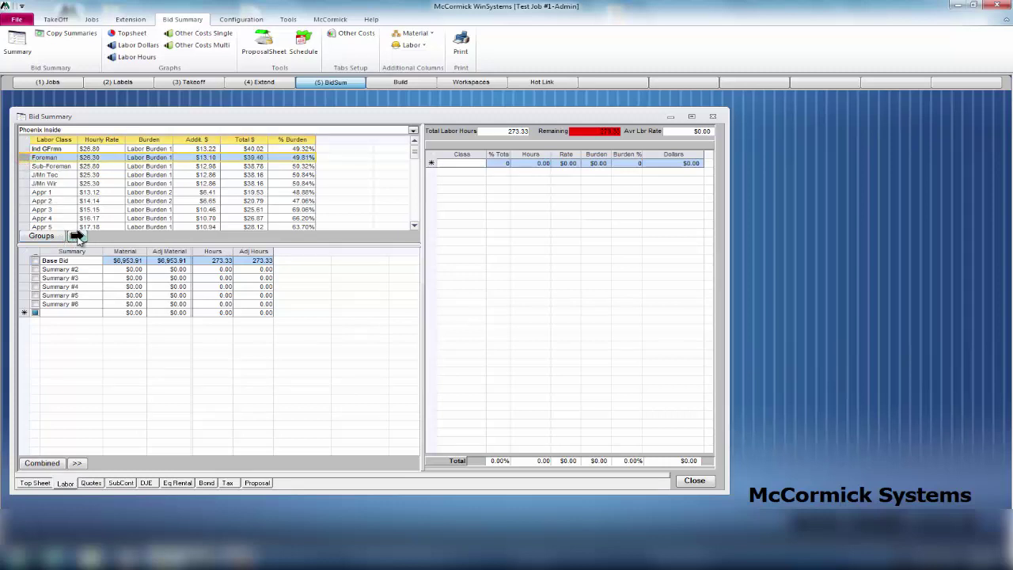
{"action": "left_click", "coordinate": [77, 236]}
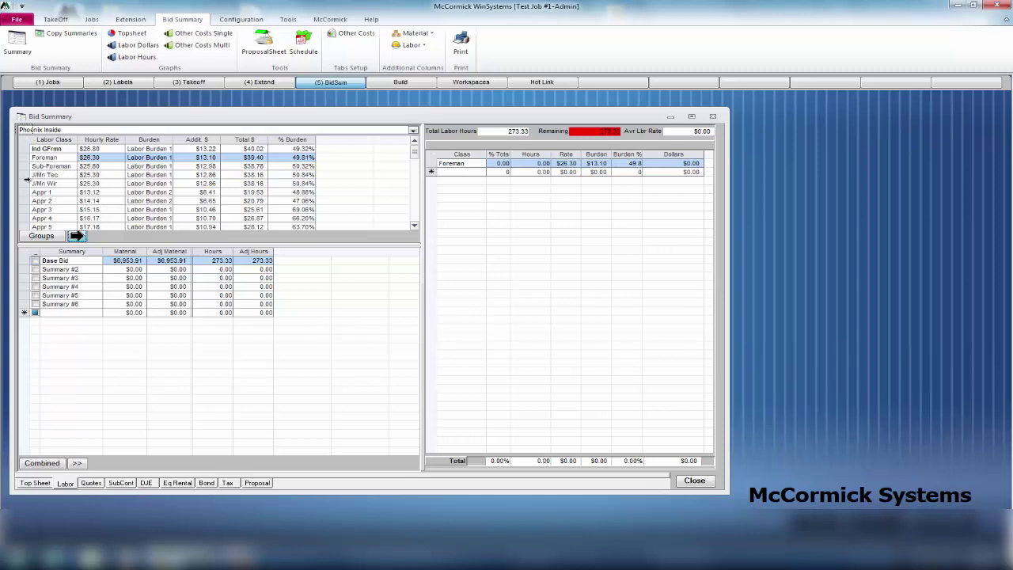
{"action": "left_click", "coordinate": [28, 193]}
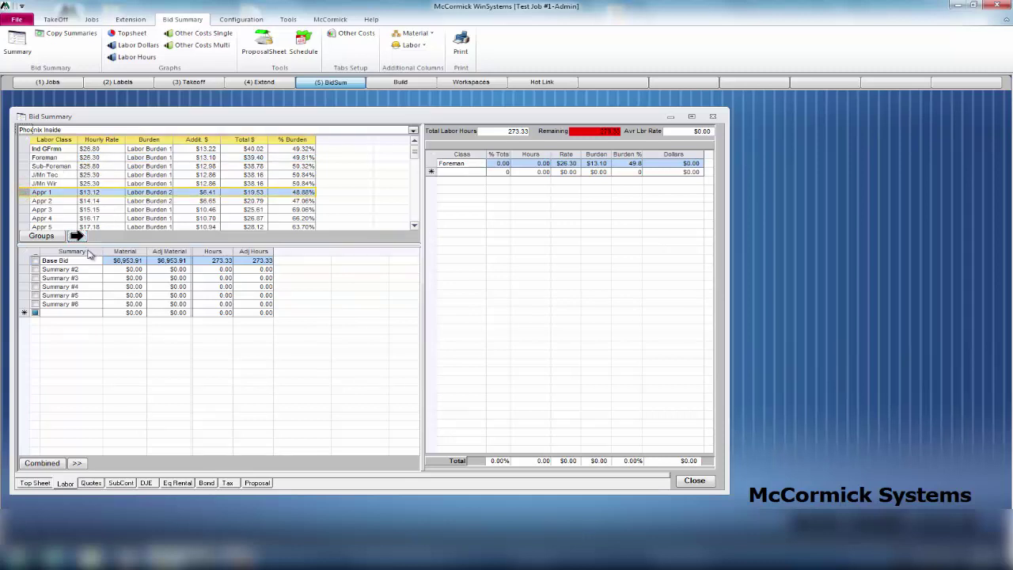
{"action": "left_click", "coordinate": [76, 236]}
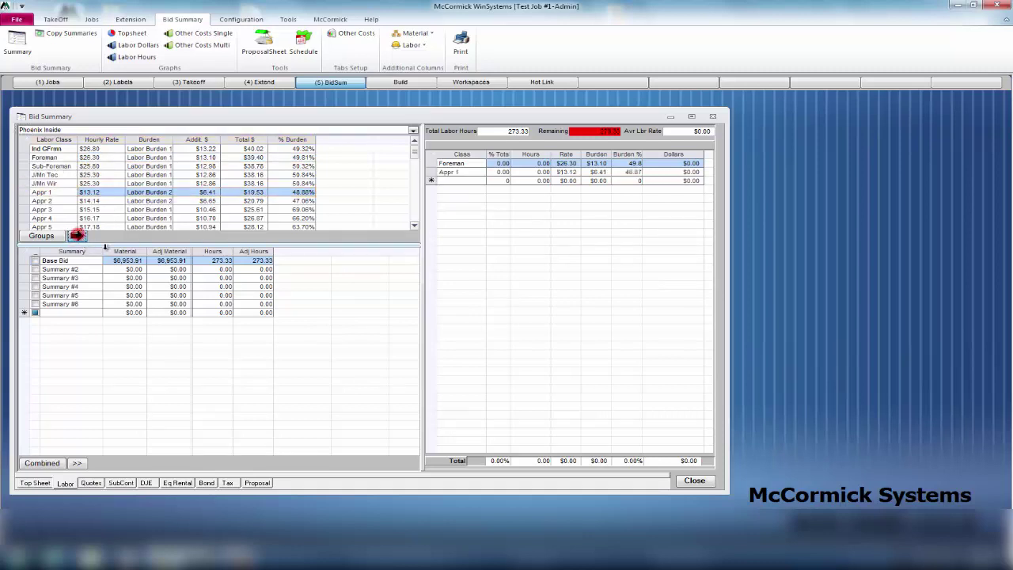
Allocate 50% of the labor hours to Foreman and 50% to Appr 1, and return to the top sheet.
{"action": "left_click", "coordinate": [495, 164]}
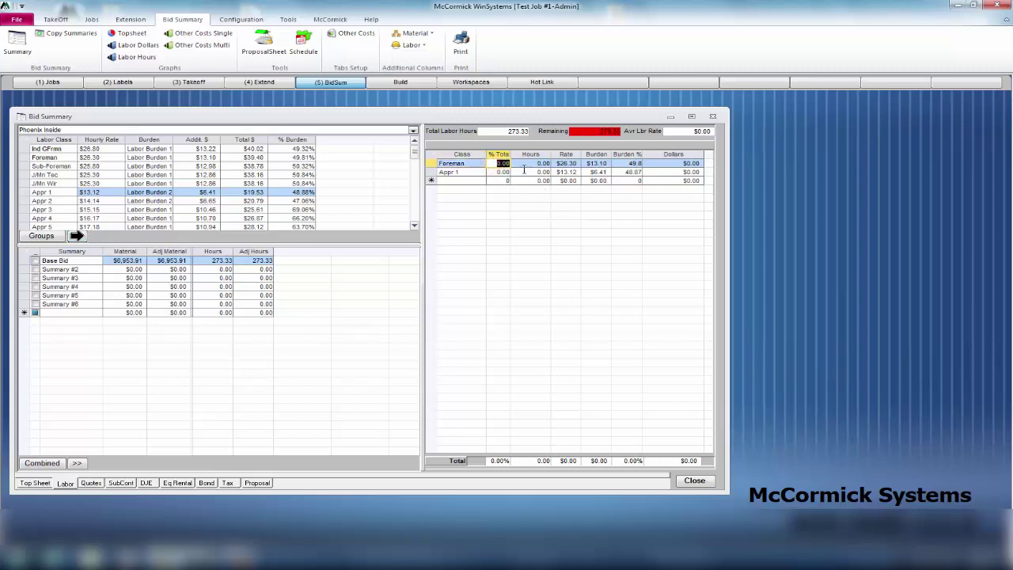
{"action": "type", "text": "50"}
{"action": "left_click", "coordinate": [497, 172]}
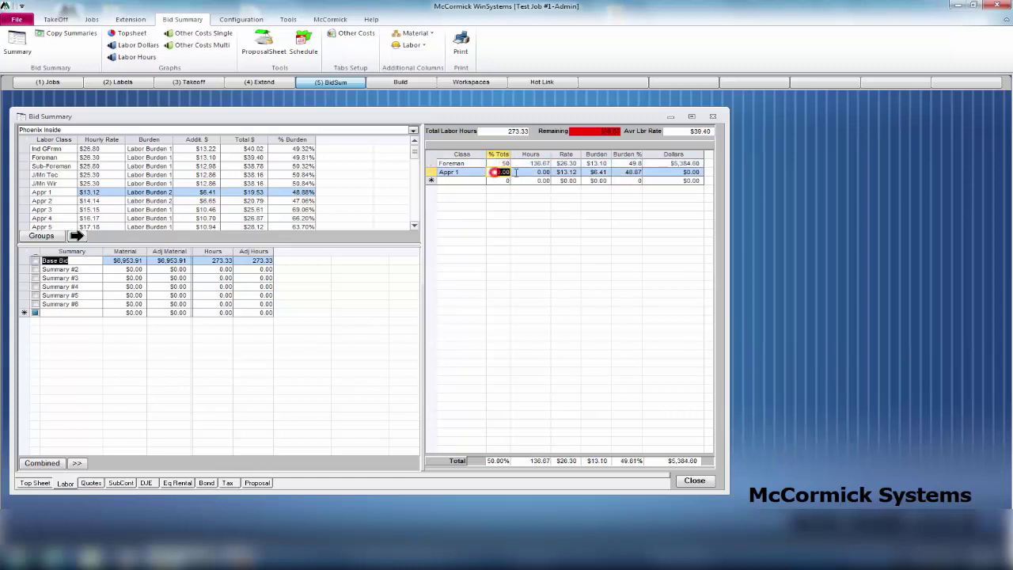
{"action": "type", "text": "50"}
{"action": "left_click", "coordinate": [515, 184]}
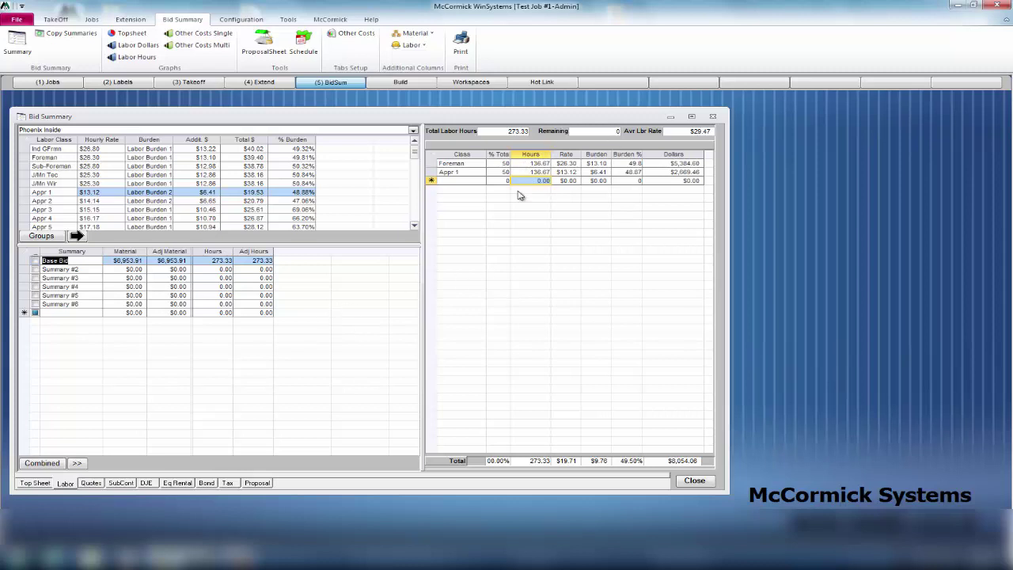
{"action": "left_click", "coordinate": [34, 483]}
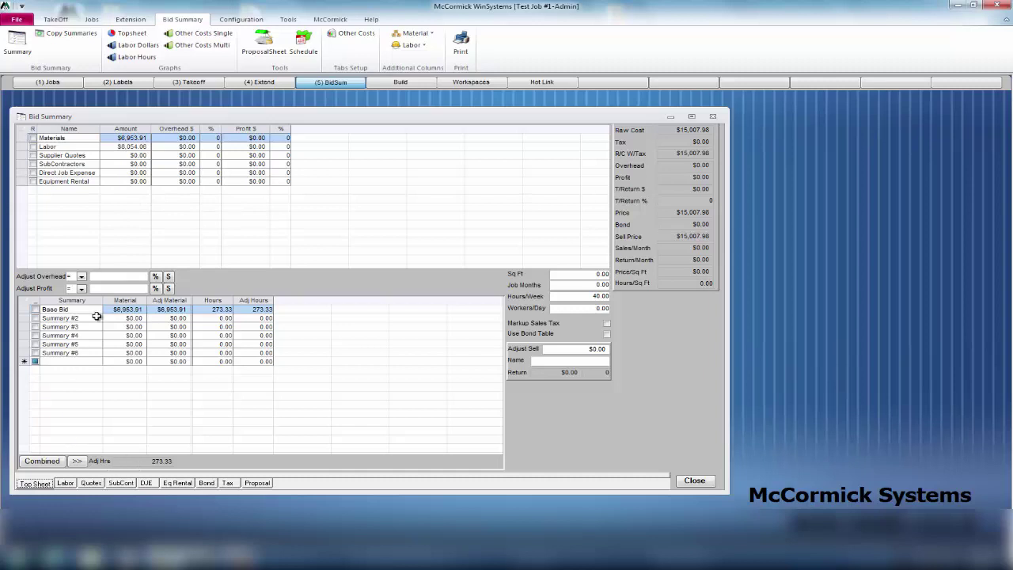
Enter a unit price of $1,800 for Fixtures in the supplier quotes.
{"action": "left_click", "coordinate": [92, 483]}
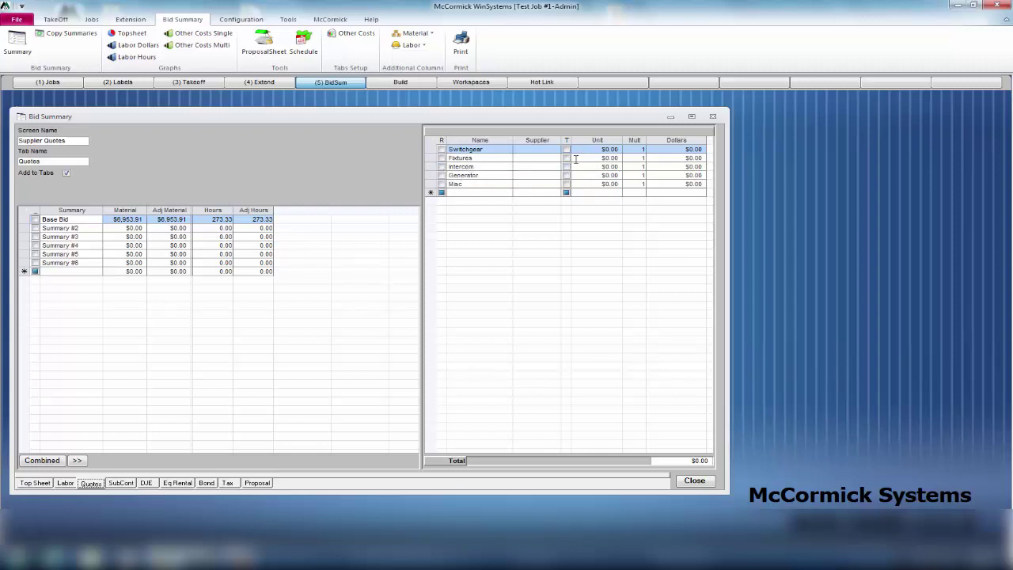
{"action": "left_click", "coordinate": [581, 159]}
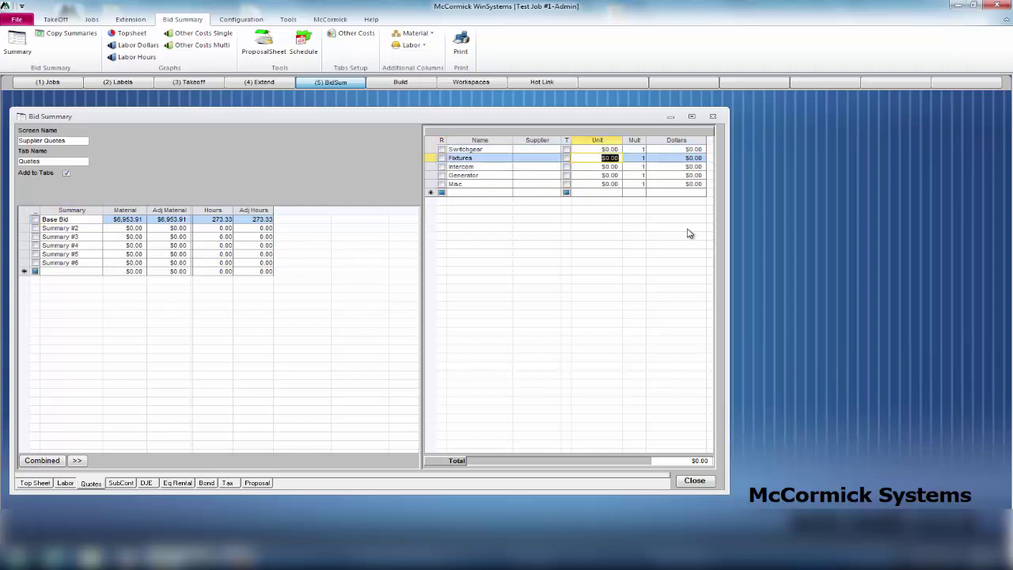
{"action": "type", "text": "1800"}
{"action": "key", "text": "Tab"}
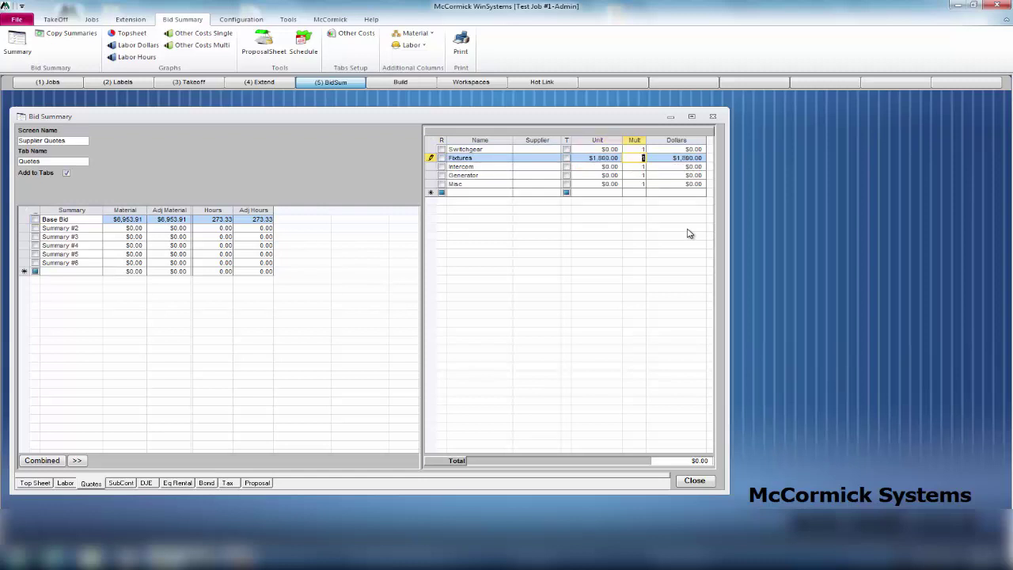
Enter a unit price of $500 for Misc in the supplier quotes and return to the top sheet.
{"action": "key", "text": "Down"}
{"action": "key", "text": "Down"}
{"action": "key", "text": "Up"}
{"action": "key", "text": "shift+Tab"}
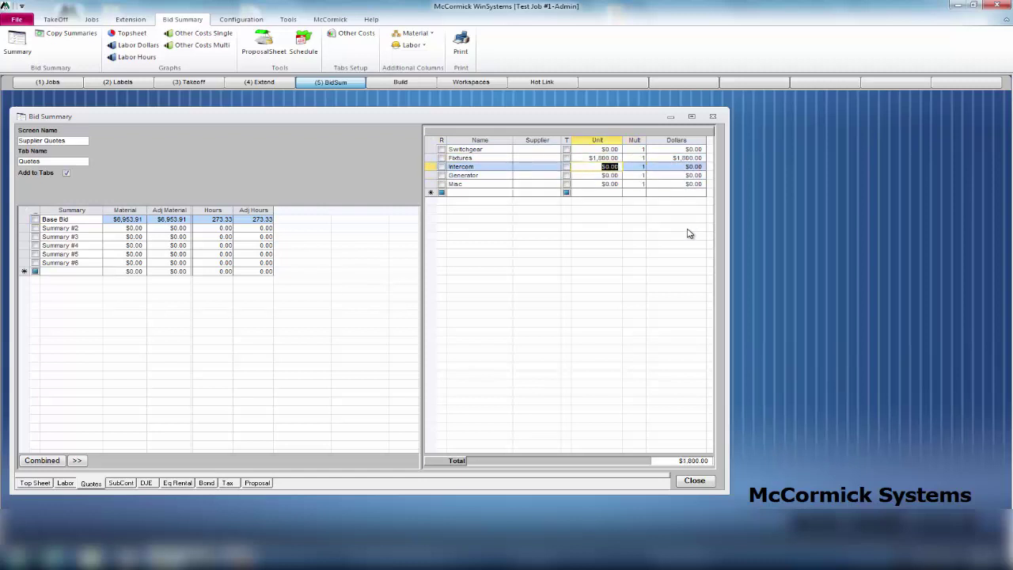
{"action": "key", "text": "Down"}
{"action": "key", "text": "Down"}
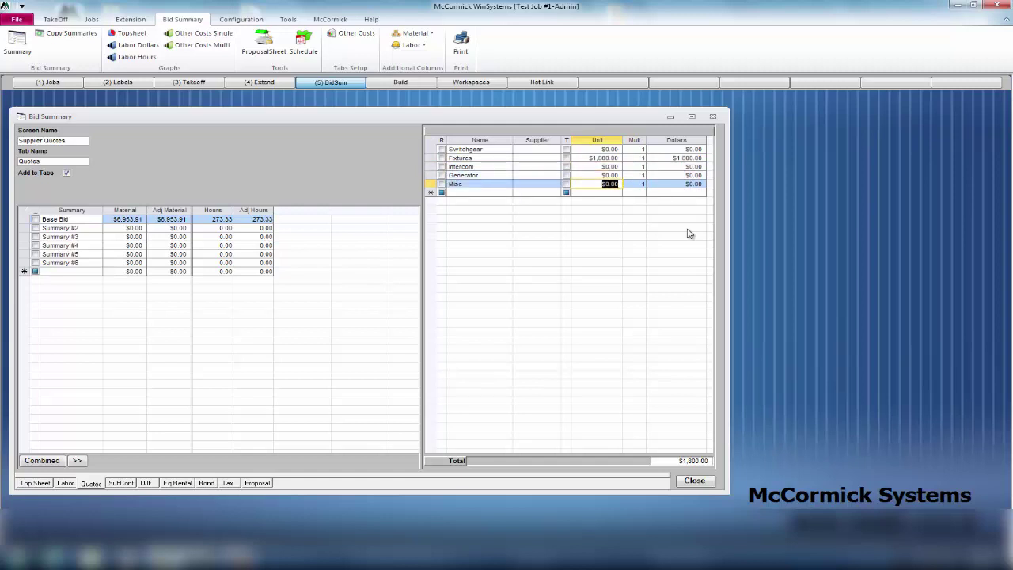
{"action": "key", "text": "Down"}
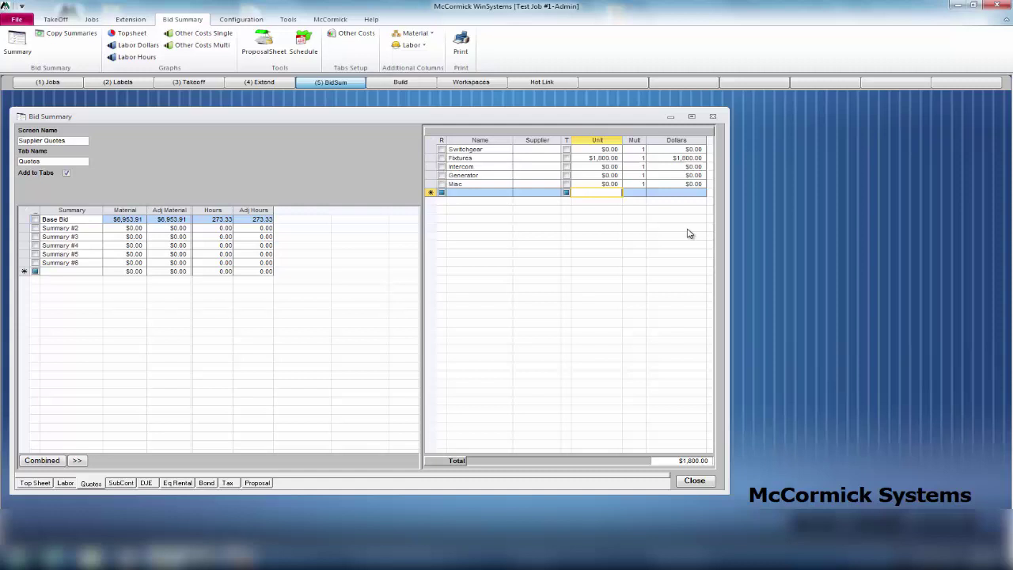
{"action": "key", "text": "Up"}
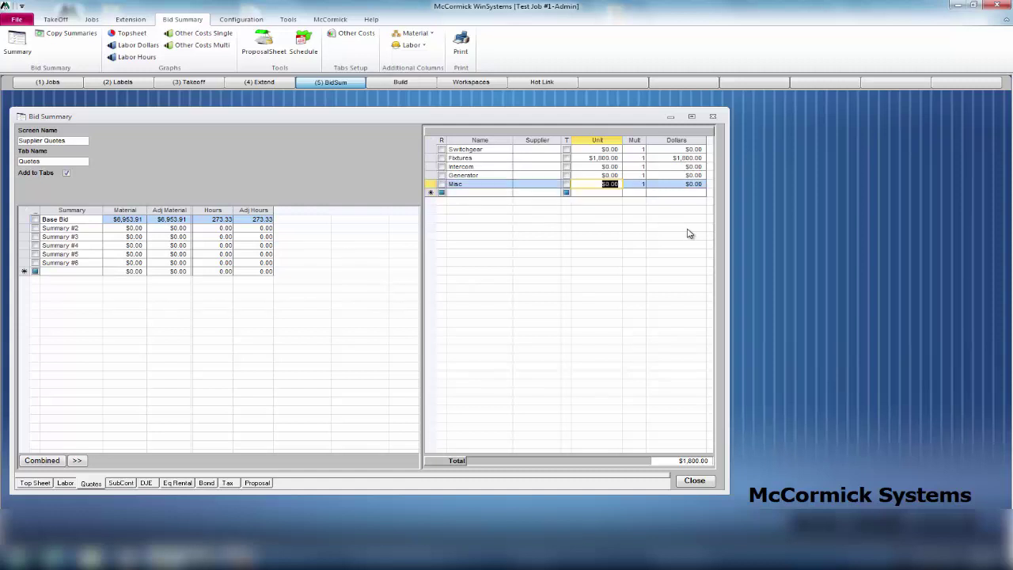
{"action": "type", "text": "500"}
{"action": "key", "text": "Tab"}
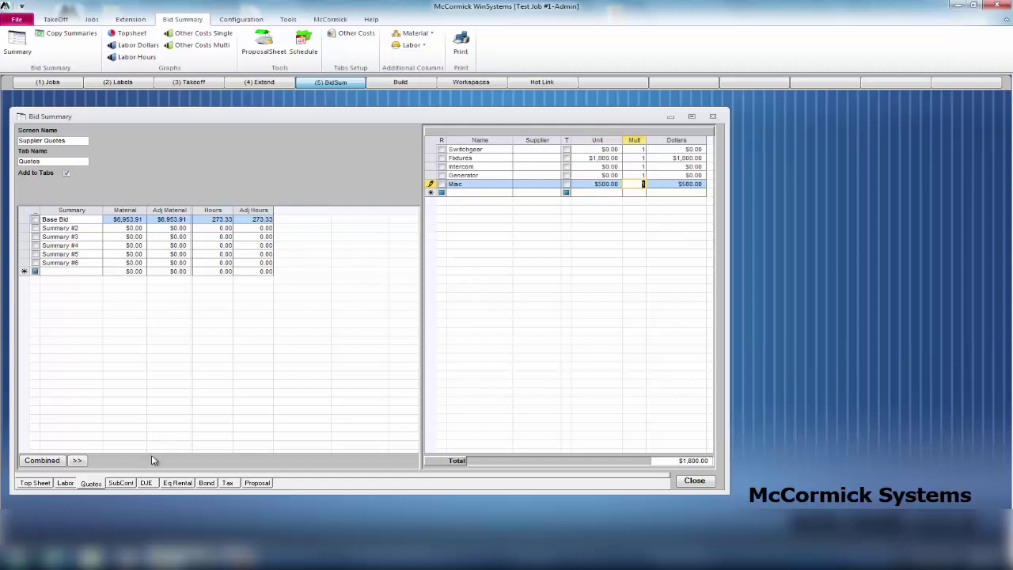
{"action": "left_click", "coordinate": [33, 483]}
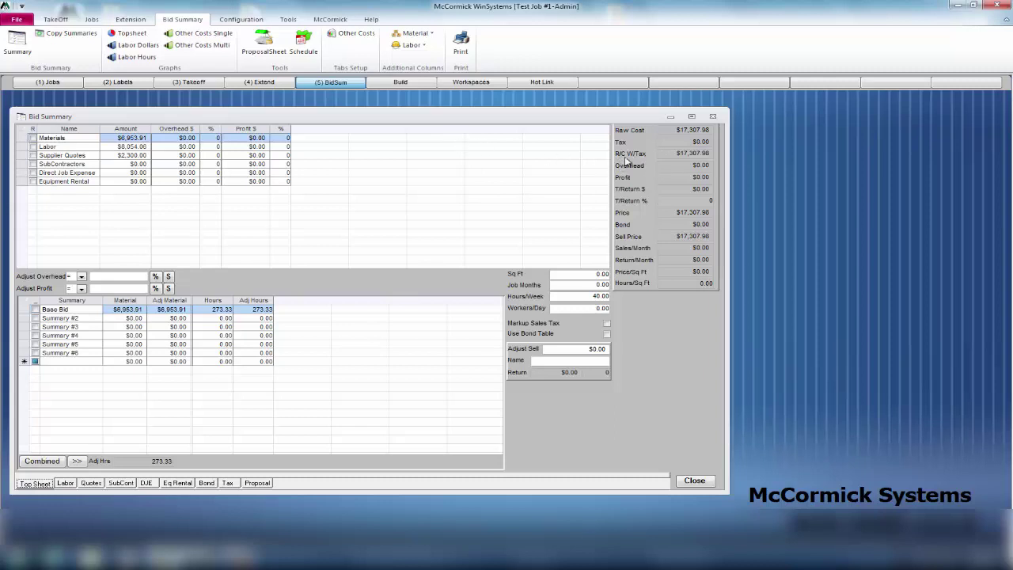
Enter a unit price of $1,200 for Fire Alarm in the subcontractor costs.
{"action": "left_click", "coordinate": [120, 483]}
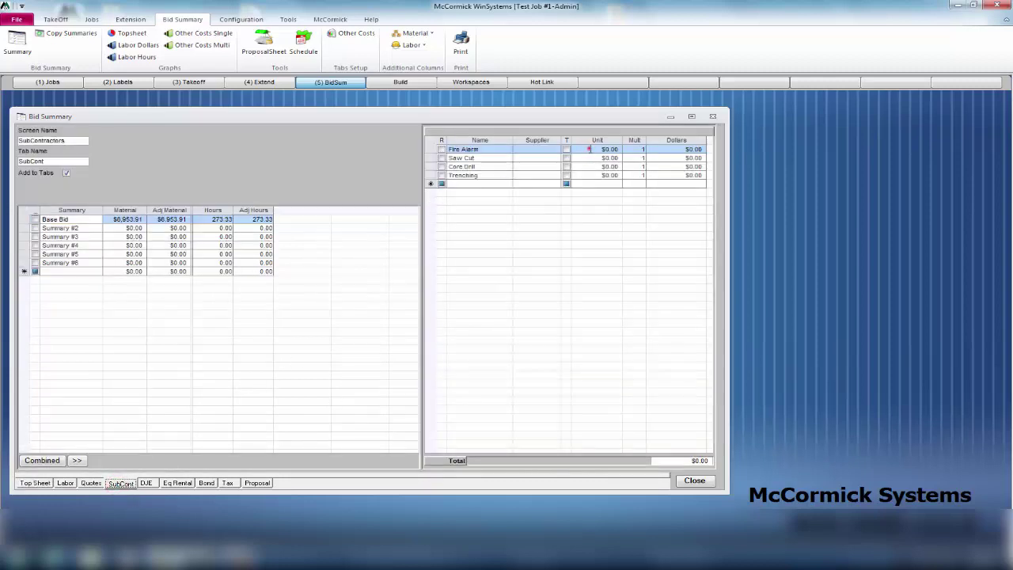
{"action": "left_click", "coordinate": [589, 149]}
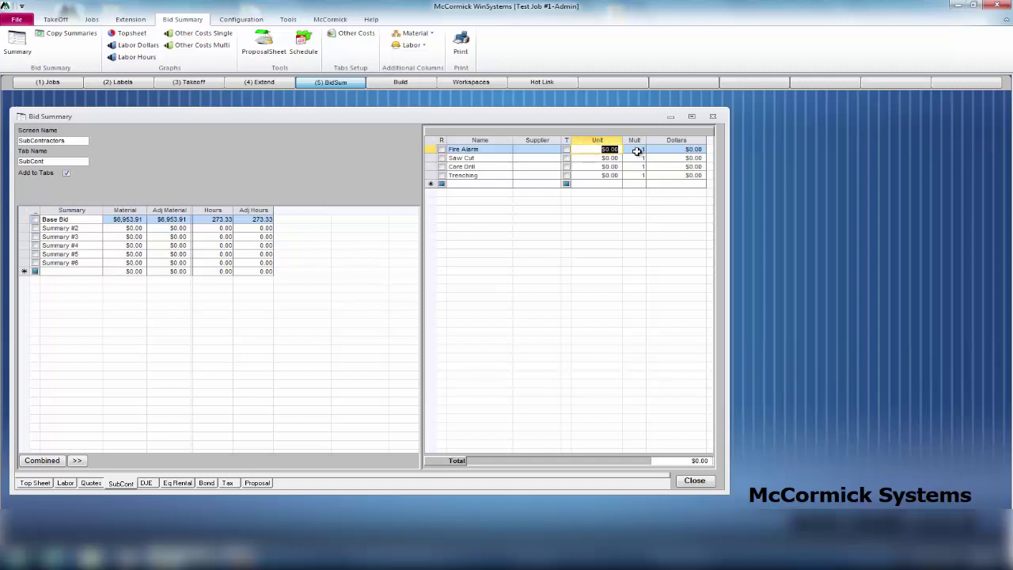
{"action": "type", "text": "12"}
{"action": "left_click", "coordinate": [611, 167]}
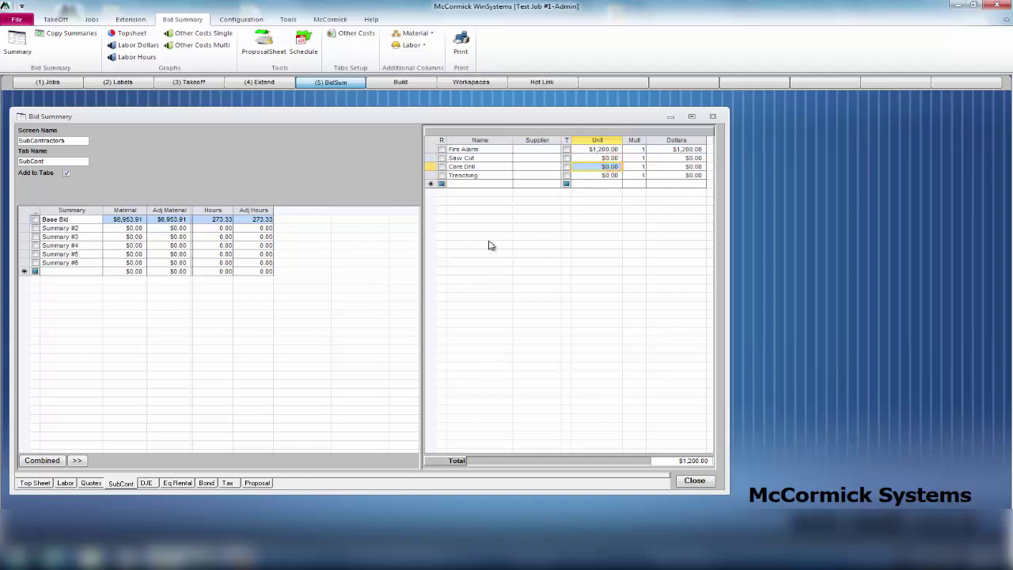
Enter a unit cost of $800 for Permit / Fees in the direct job expenses.
{"action": "left_click", "coordinate": [146, 483]}
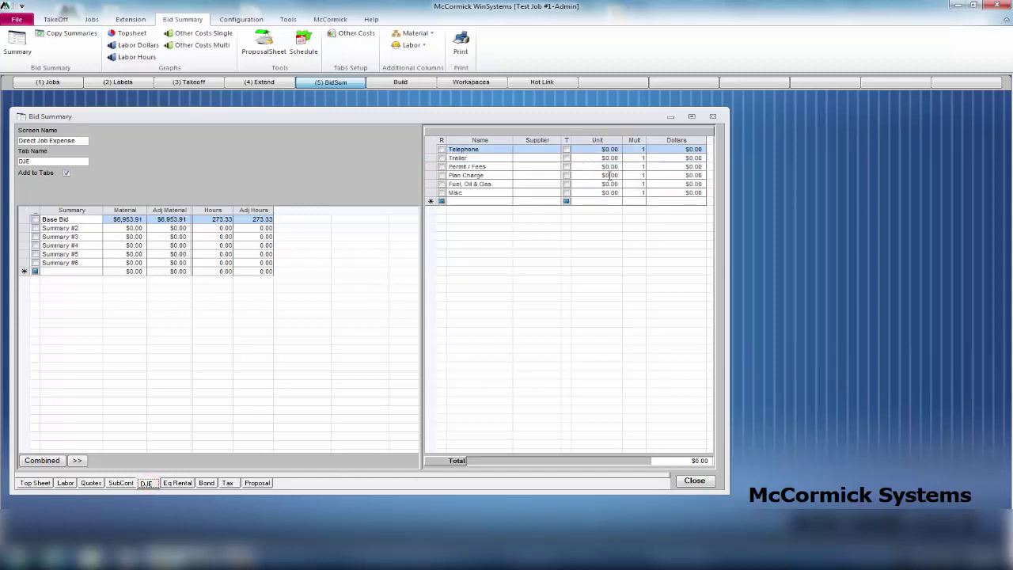
{"action": "left_click", "coordinate": [588, 168]}
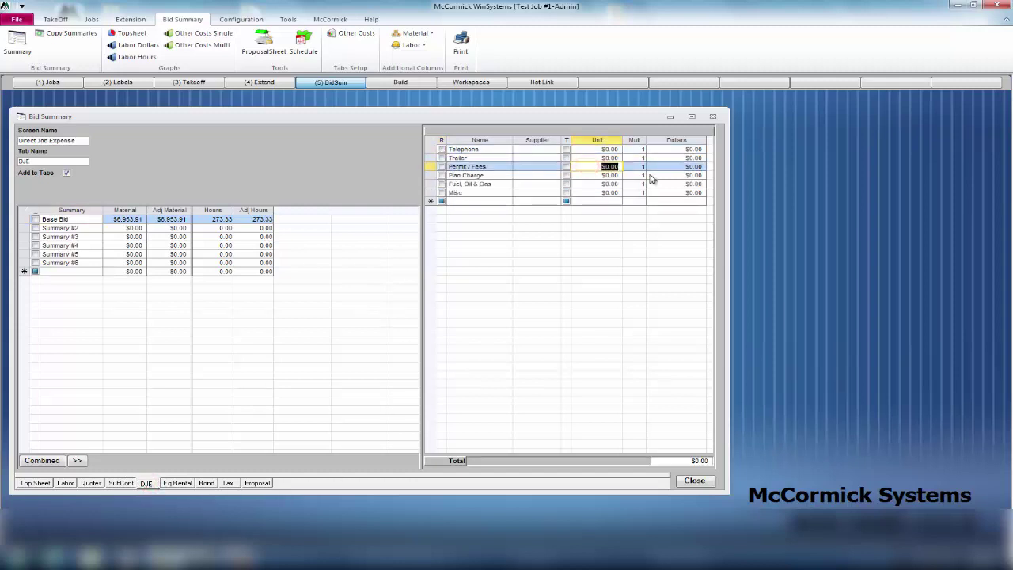
{"action": "type", "text": "800"}
{"action": "key", "text": "Return"}
Set the Fuel, Oil & Gas direct job expense to a unit cost of $80 with a multiplier of 14.
{"action": "key", "text": "Return"}
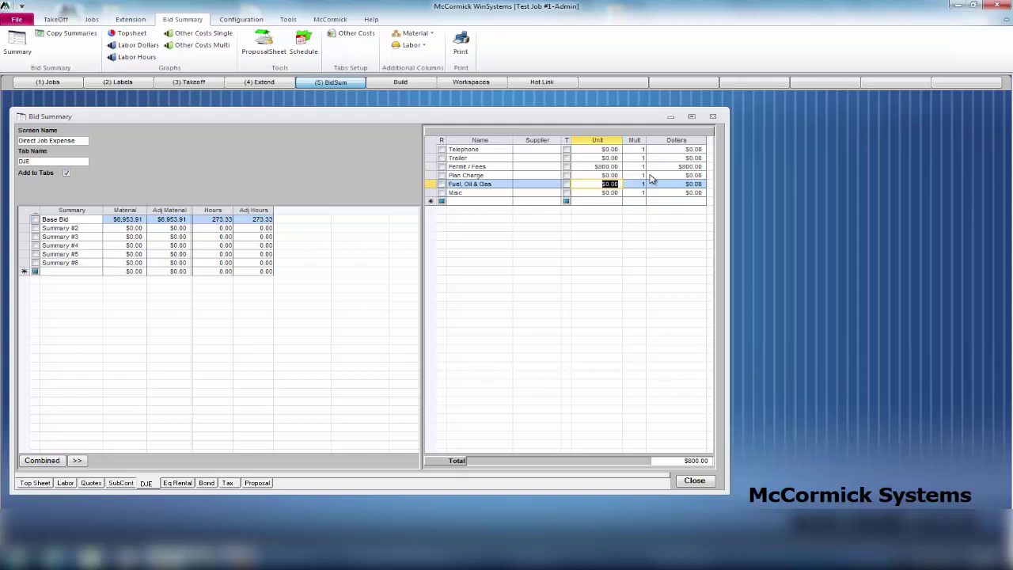
{"action": "type", "text": "80"}
{"action": "left_click", "coordinate": [642, 186]}
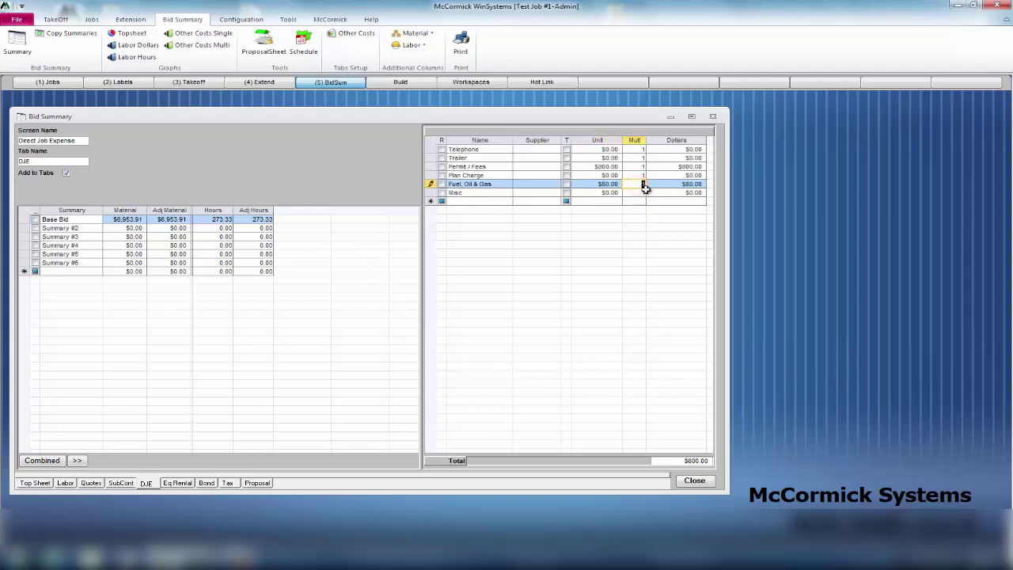
{"action": "type", "text": "14"}
{"action": "left_click", "coordinate": [633, 201]}
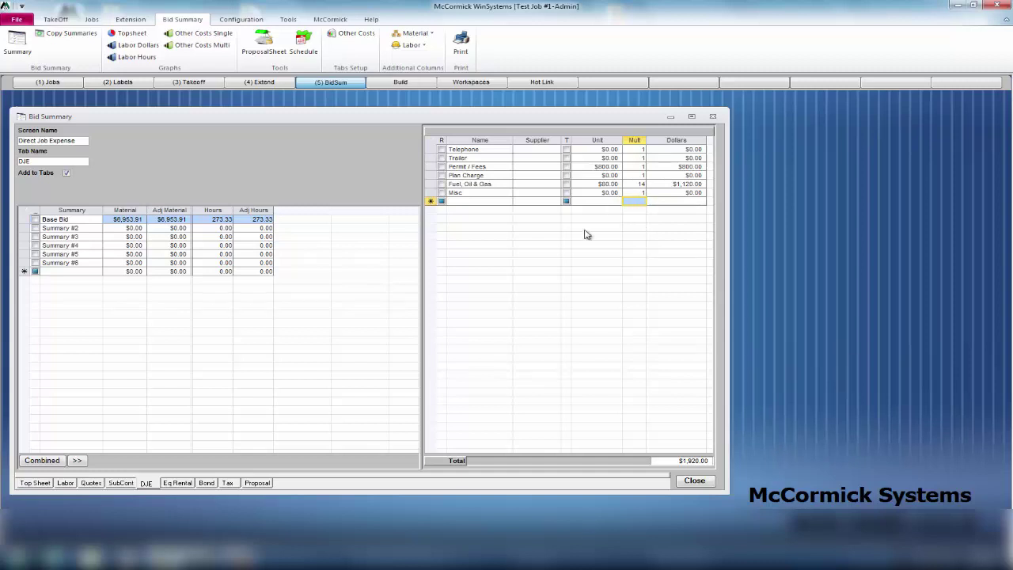
In the bond table, set the first range to run up to $100,000 with a bond value of 5%.
{"action": "left_click", "coordinate": [178, 485]}
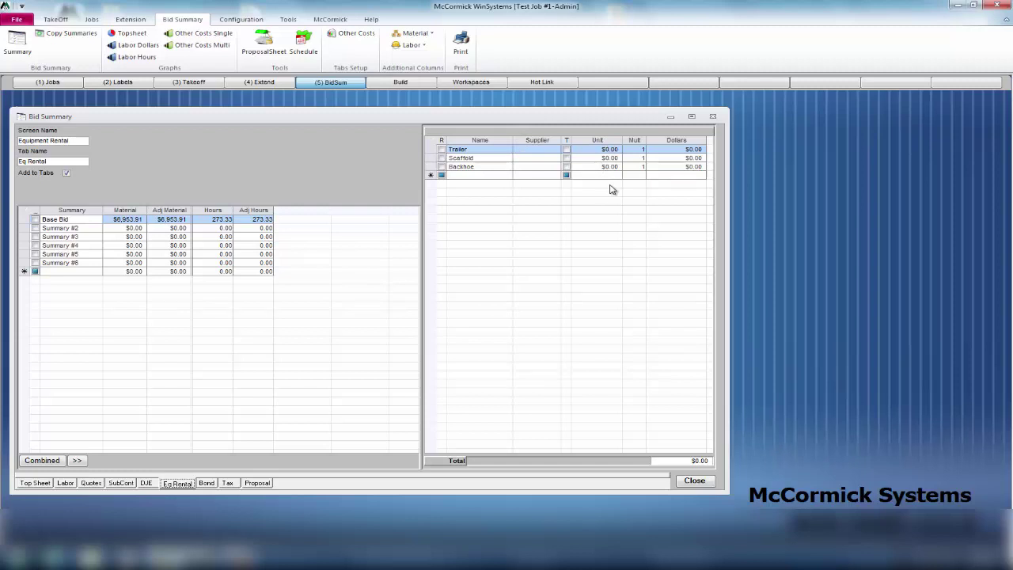
{"action": "left_click", "coordinate": [207, 484]}
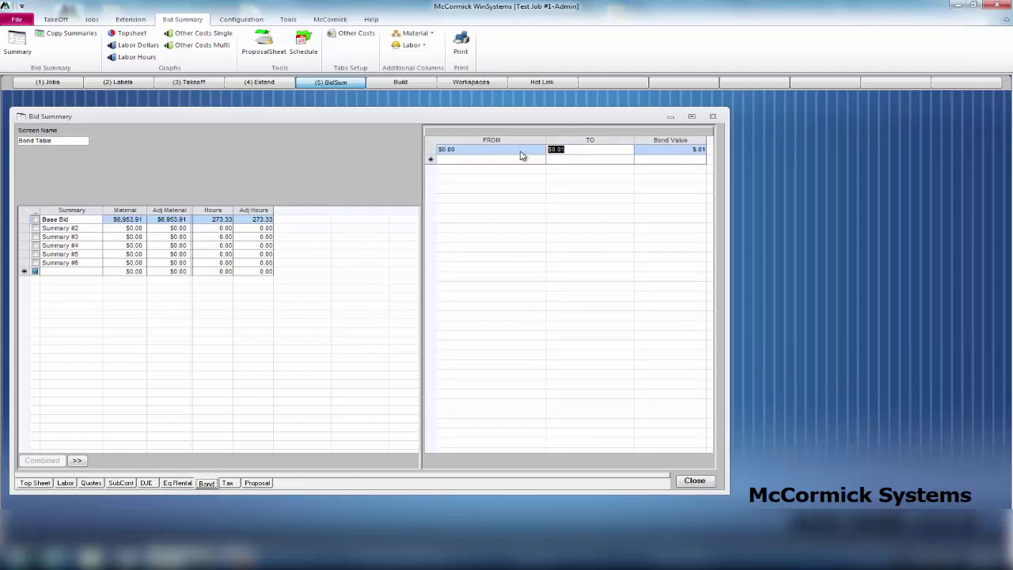
{"action": "left_click", "coordinate": [558, 149]}
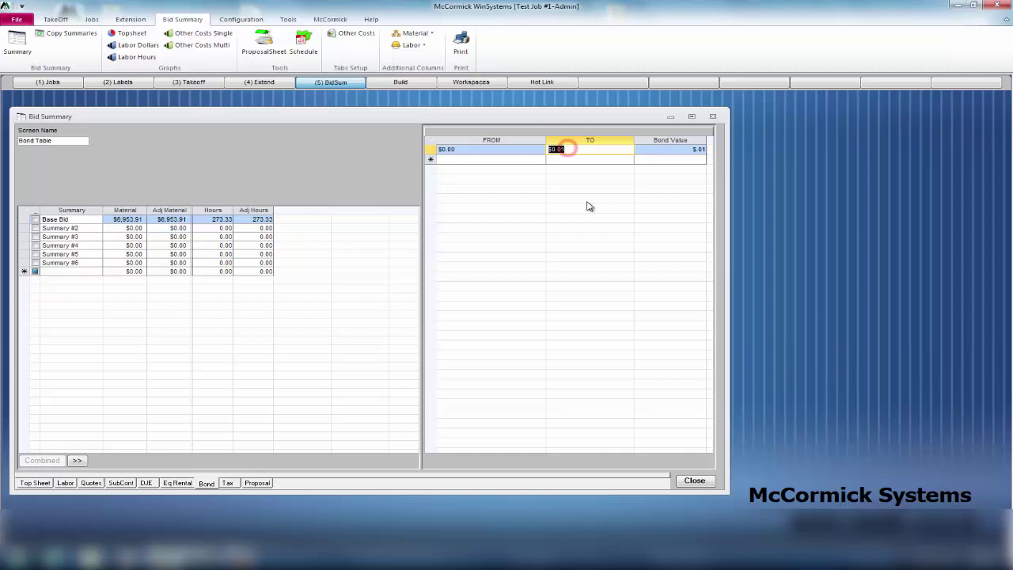
{"action": "type", "text": "100,00"}
{"action": "key", "text": "Tab"}
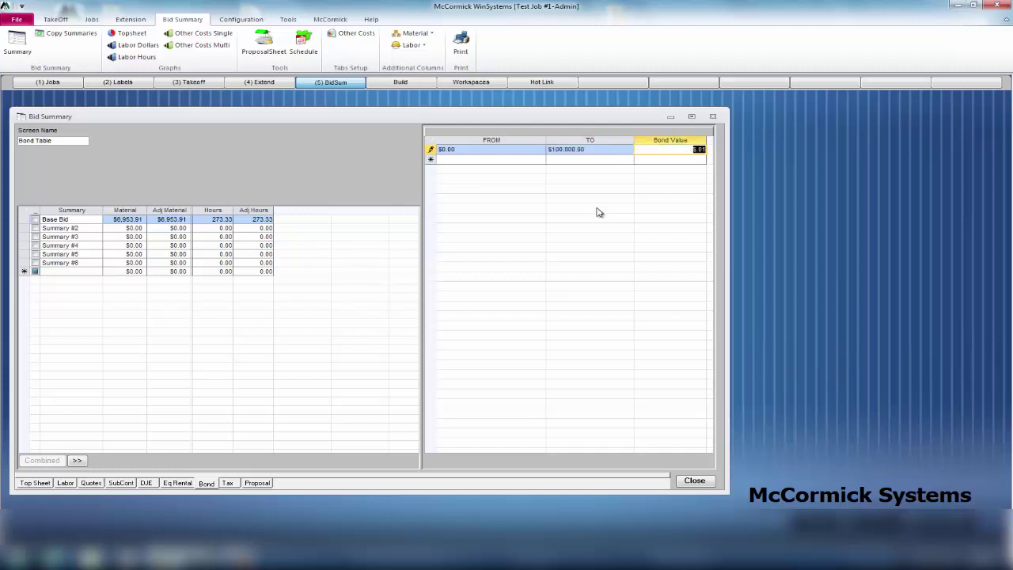
{"action": "type", "text": "5"}
Add a second bond table range up to $1,000,000 with a bond value of 3%.
{"action": "left_click", "coordinate": [570, 162]}
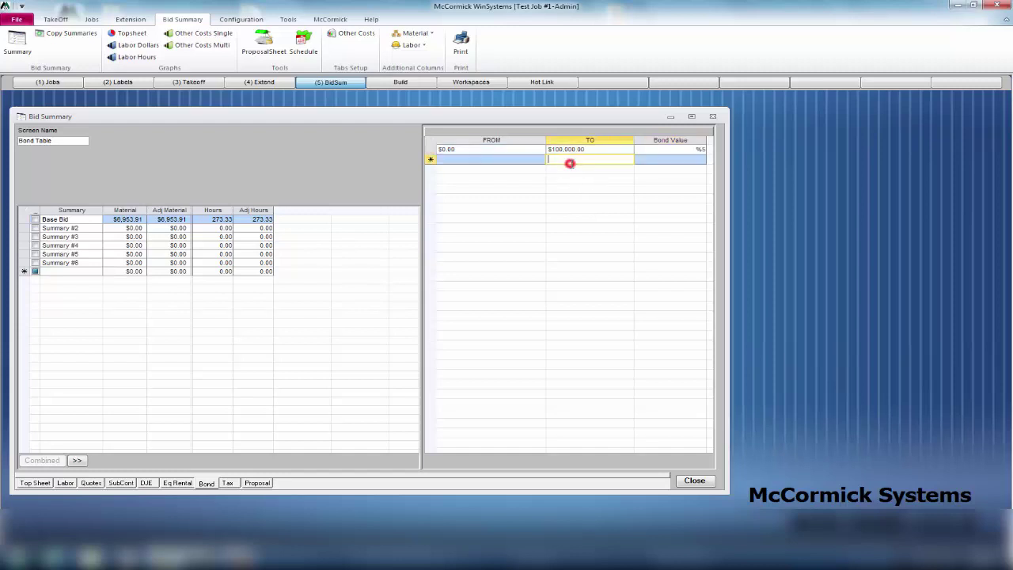
{"action": "type", "text": "10"}
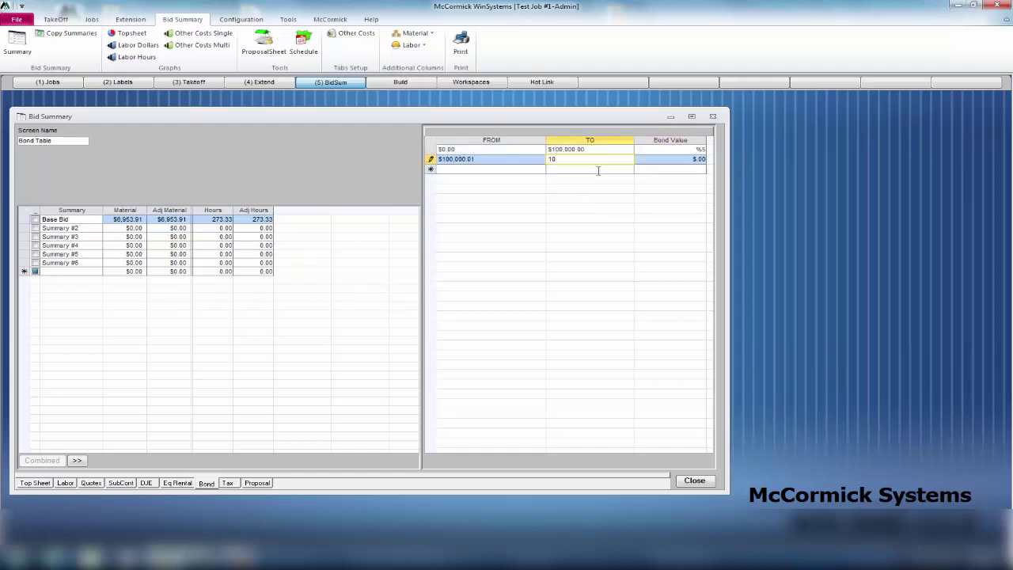
{"action": "type", "text": ",000,000"}
{"action": "left_click", "coordinate": [565, 159]}
{"action": "key", "text": "BackSpace"}
{"action": "key", "text": "Tab"}
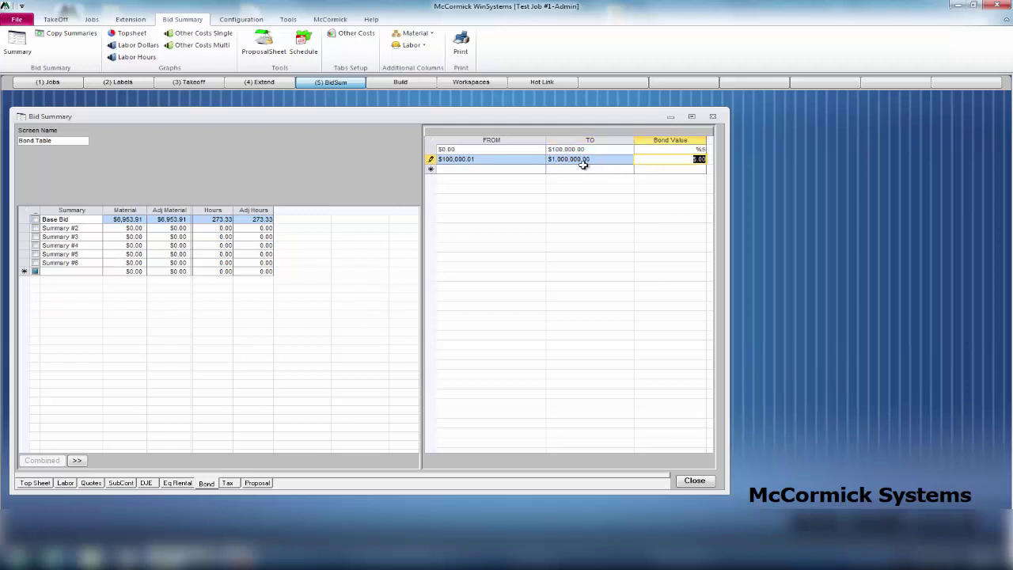
{"action": "left_click", "coordinate": [680, 161]}
{"action": "type", "text": "3"}
Add a third bond table range up to $5,000,000 with a bond value of 1%.
{"action": "left_click", "coordinate": [598, 169]}
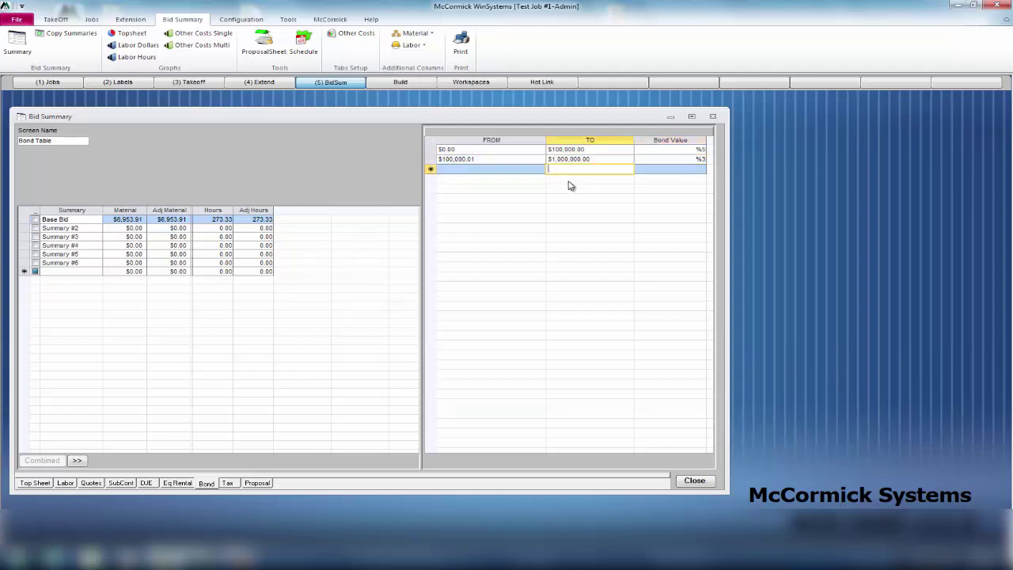
{"action": "type", "text": "$5,"}
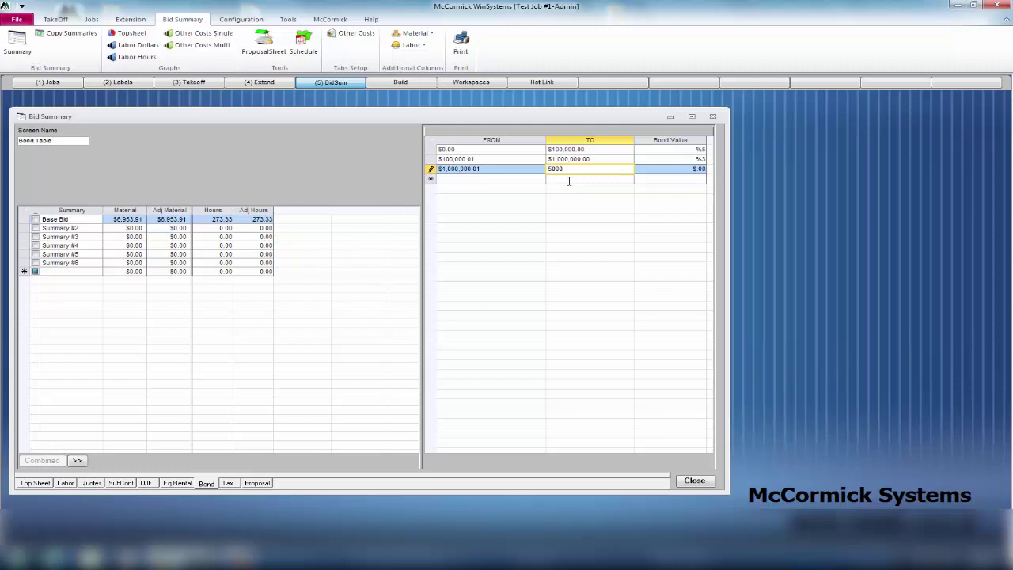
{"action": "type", "text": "000,000"}
{"action": "key", "text": "Tab"}
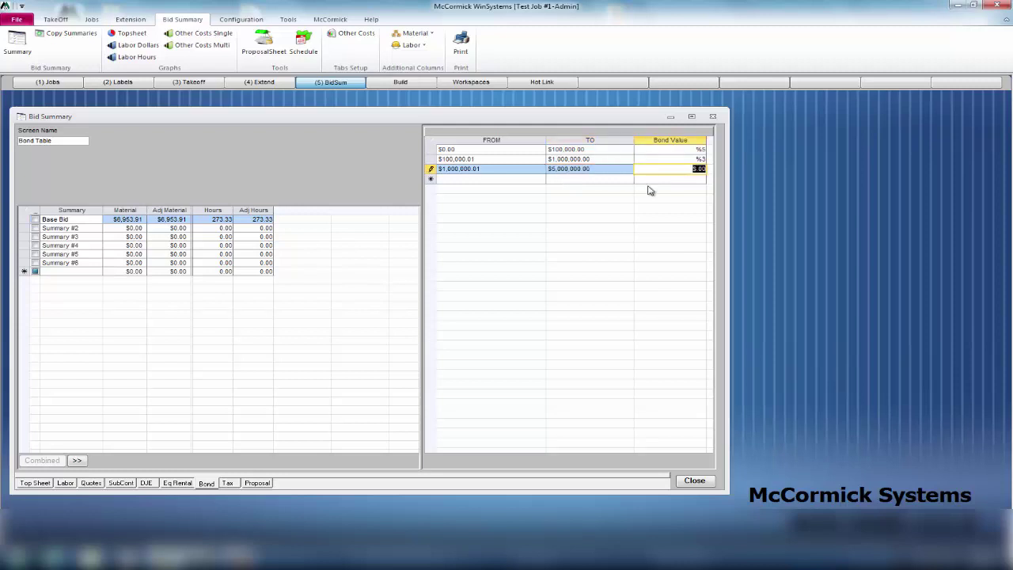
{"action": "left_click", "coordinate": [679, 171]}
{"action": "type", "text": "1"}
{"action": "key", "text": "Return"}
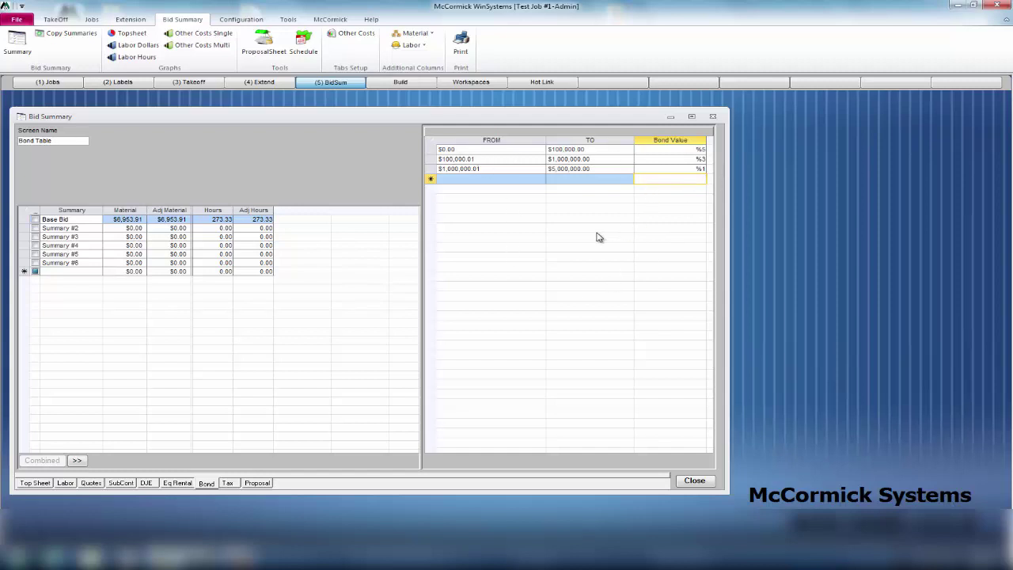
Set the tax rate for Materials to 8.8% in the taxes sheet.
{"action": "left_click", "coordinate": [228, 482]}
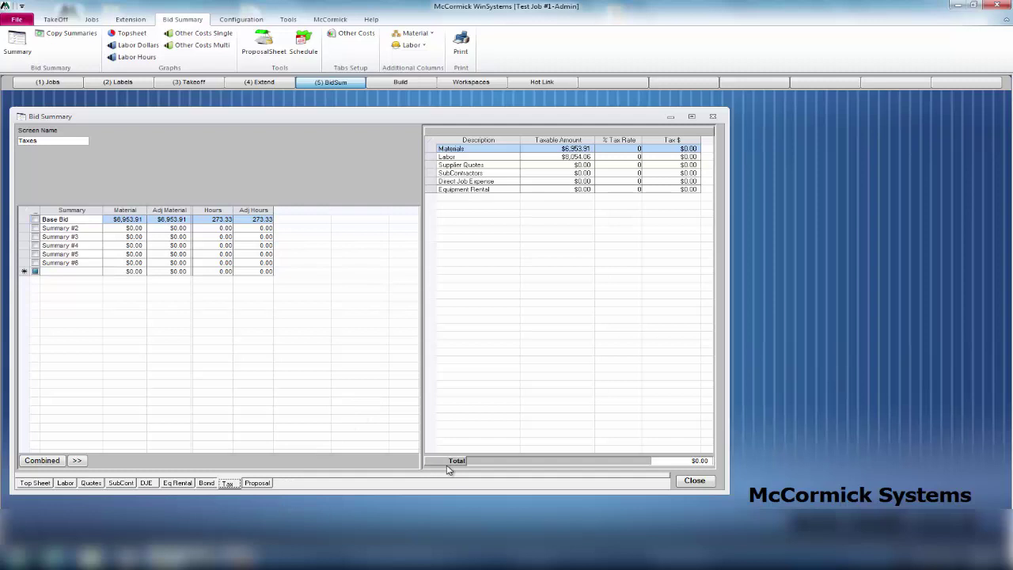
{"action": "left_click", "coordinate": [630, 150]}
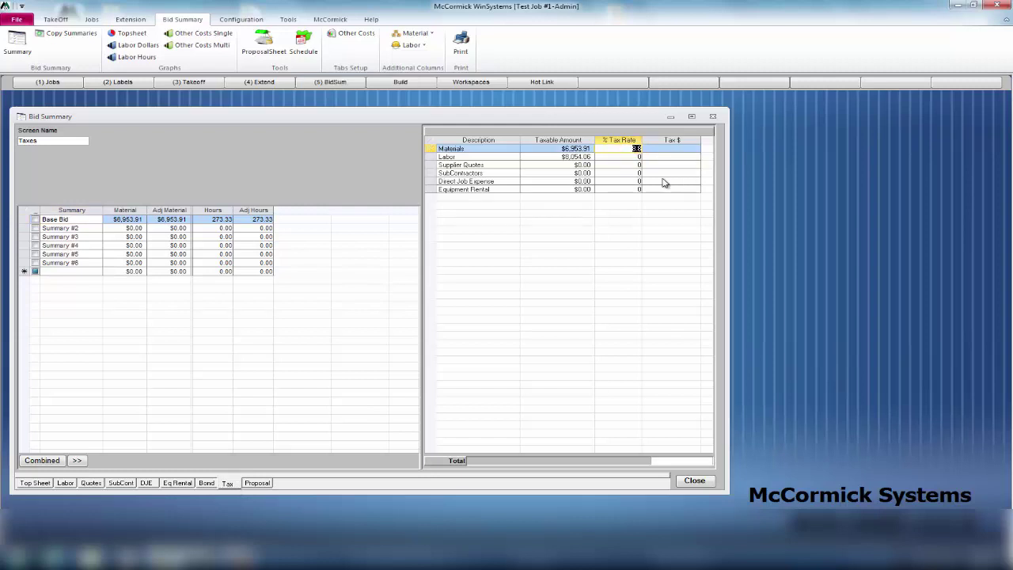
{"action": "key", "text": "Return"}
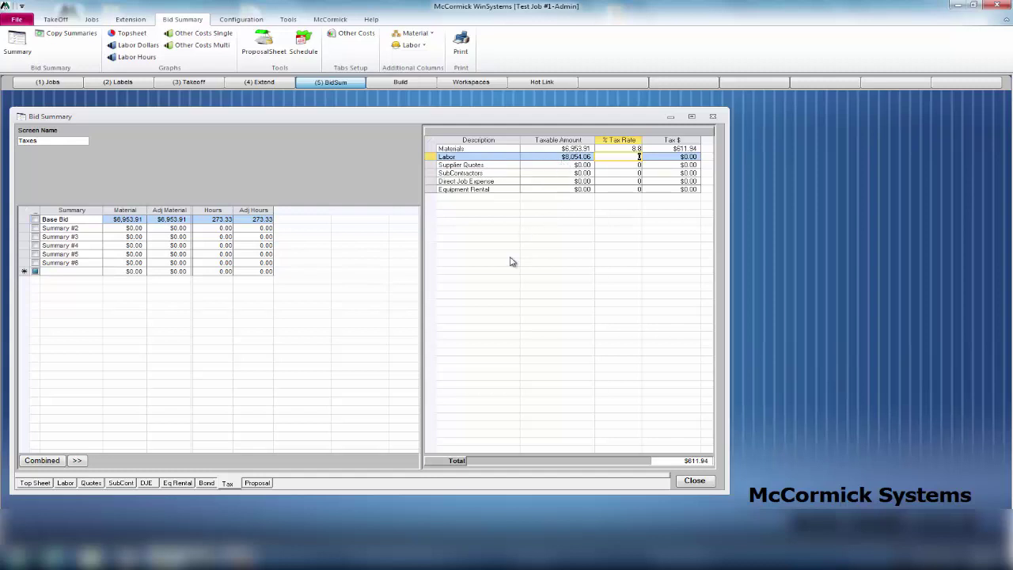
Mark the Fixtures and Misc supplier quotes as taxable.
{"action": "left_click", "coordinate": [91, 483]}
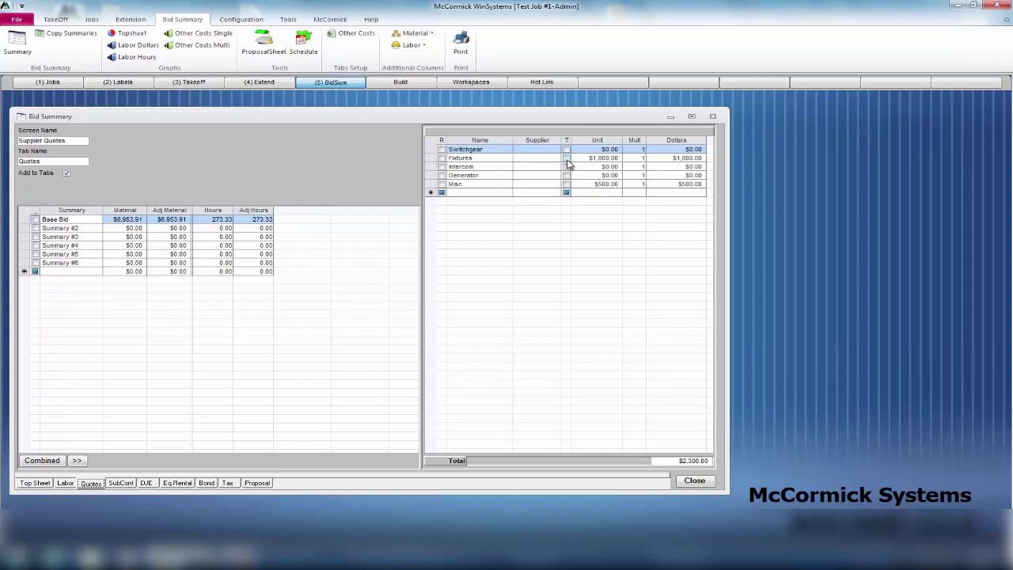
{"action": "left_click", "coordinate": [565, 158]}
{"action": "left_click", "coordinate": [566, 183]}
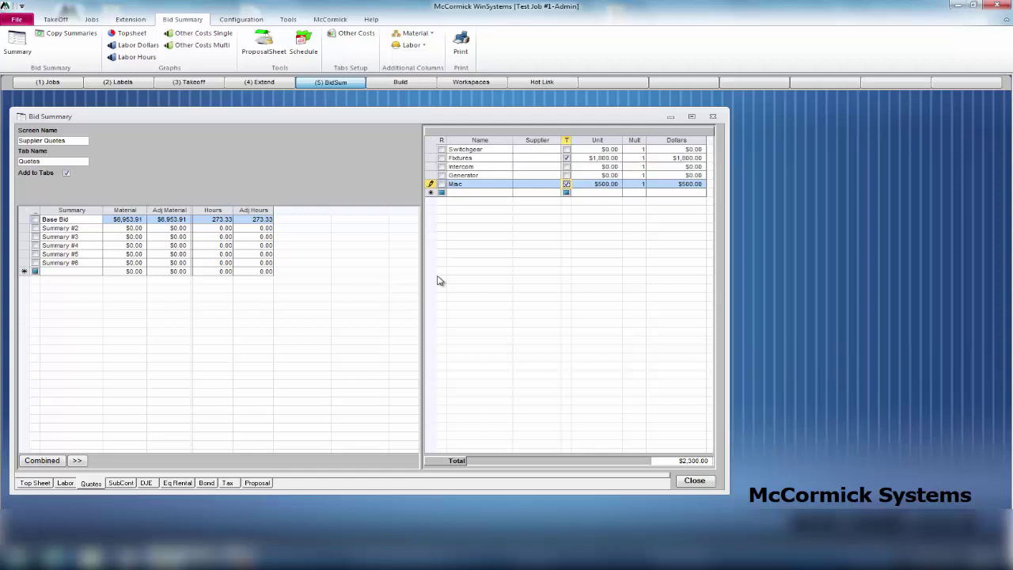
Set the tax rate for Supplier Quotes to 8.8% in the taxes sheet.
{"action": "left_click", "coordinate": [227, 483]}
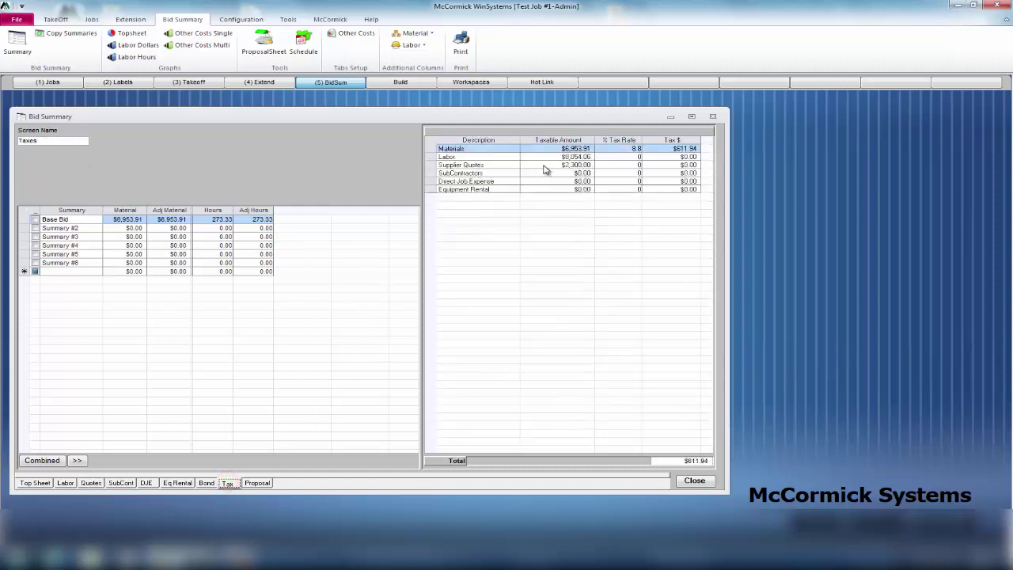
{"action": "left_click", "coordinate": [636, 165]}
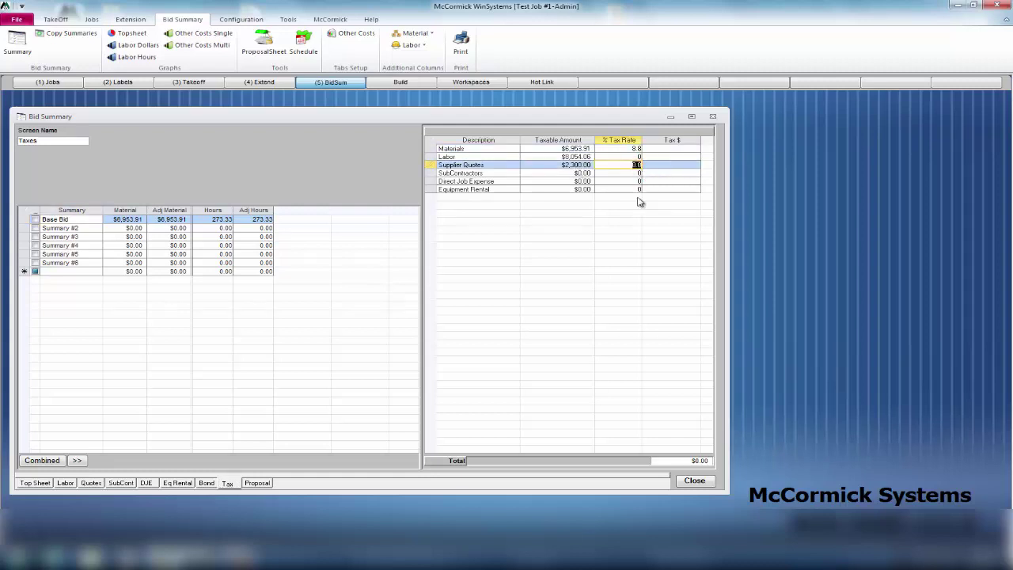
{"action": "left_click", "coordinate": [636, 190]}
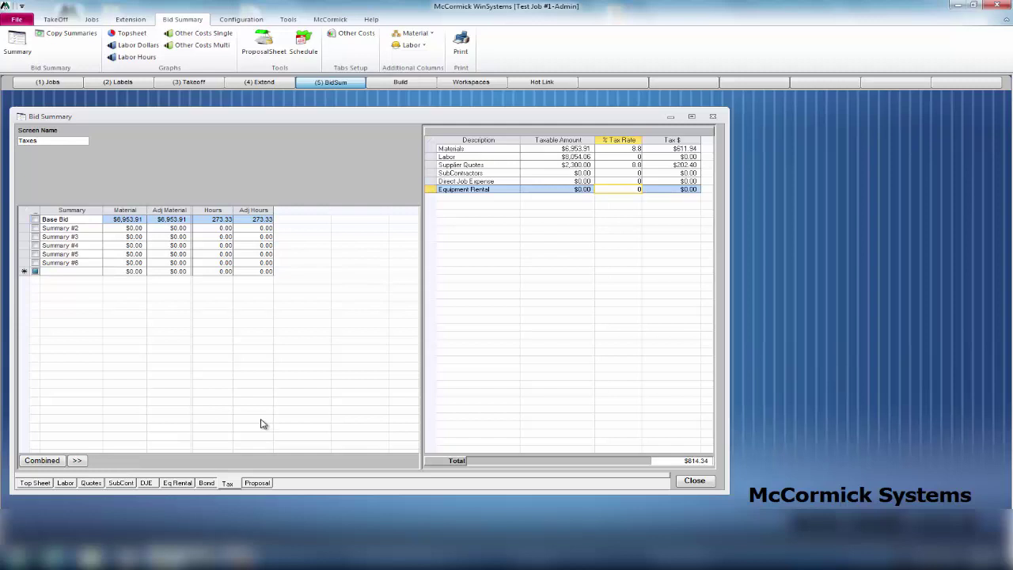
On the top sheet, apply 12% overhead and 13% profit to all cost categories.
{"action": "left_click", "coordinate": [35, 485]}
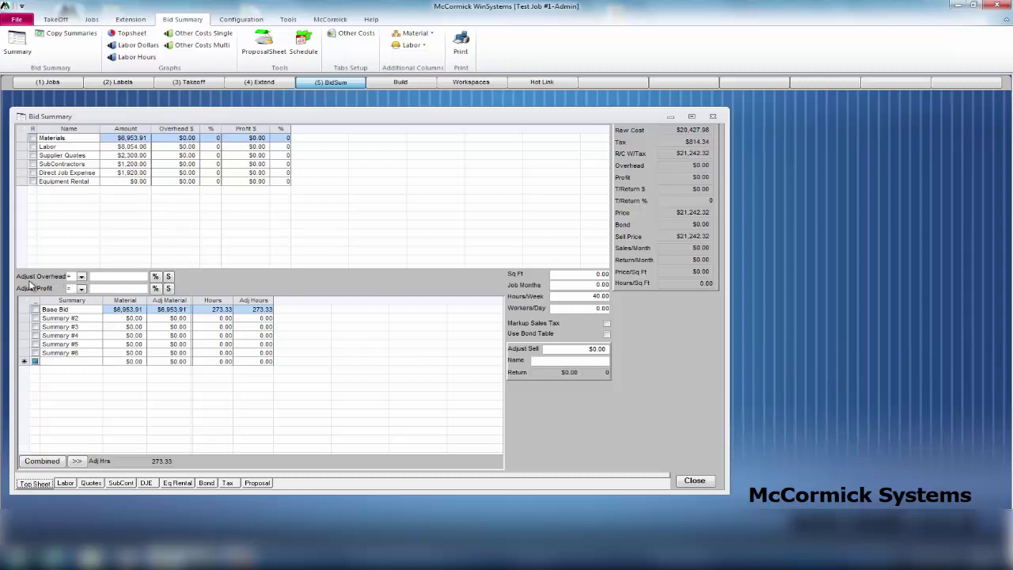
{"action": "left_click", "coordinate": [111, 277]}
{"action": "left_click", "coordinate": [156, 277]}
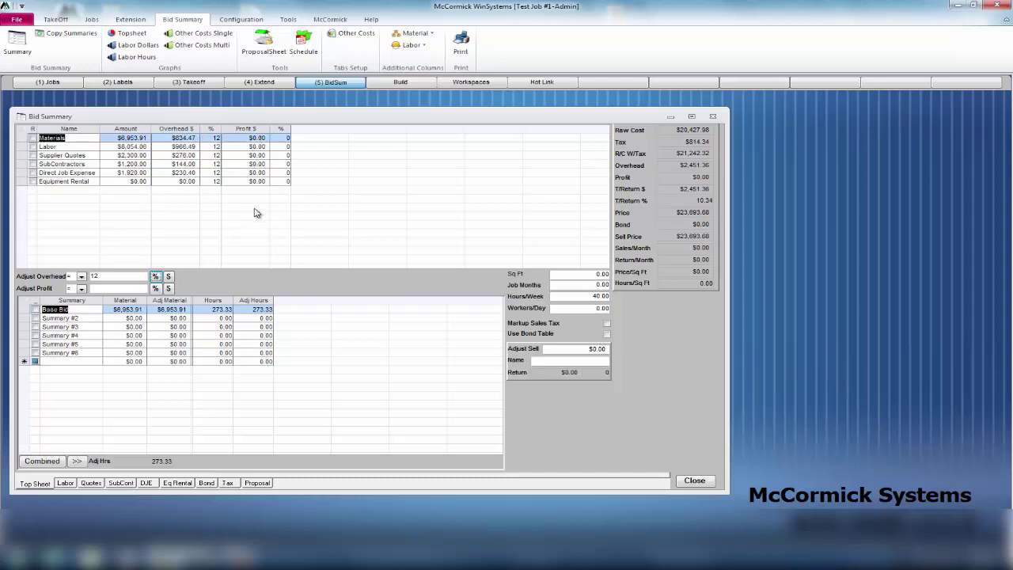
{"action": "left_click", "coordinate": [107, 288]}
{"action": "left_click", "coordinate": [156, 288]}
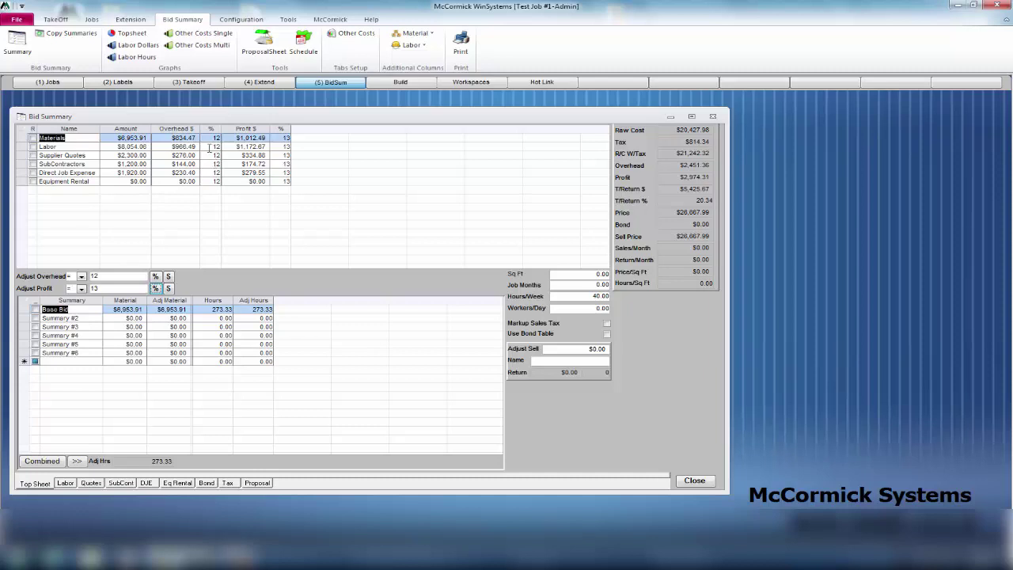
Set the Labor overhead to 15% and the Supplier Quotes profit to 17% on the top sheet.
{"action": "left_click", "coordinate": [215, 146]}
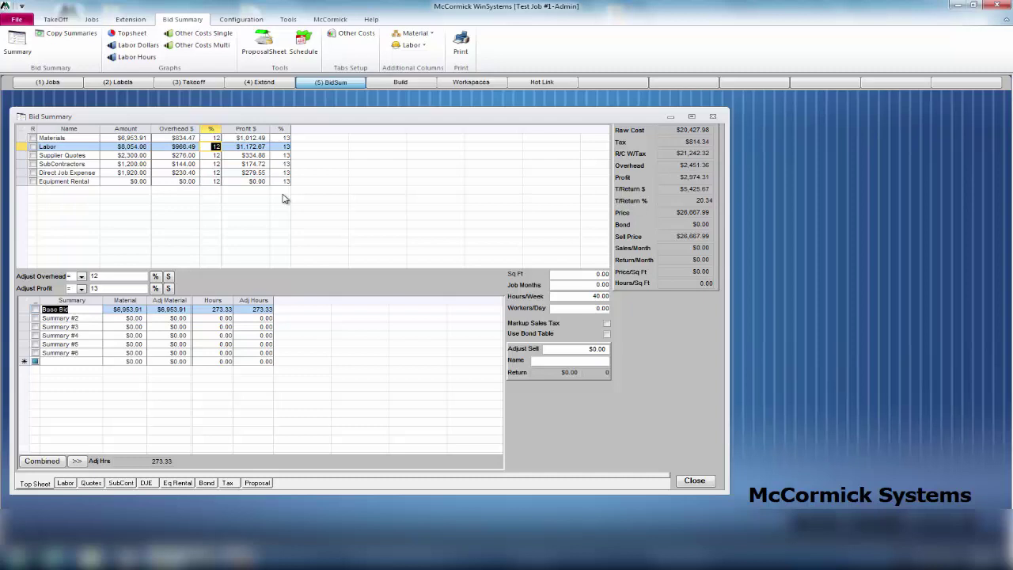
{"action": "type", "text": "15"}
{"action": "left_click", "coordinate": [277, 155]}
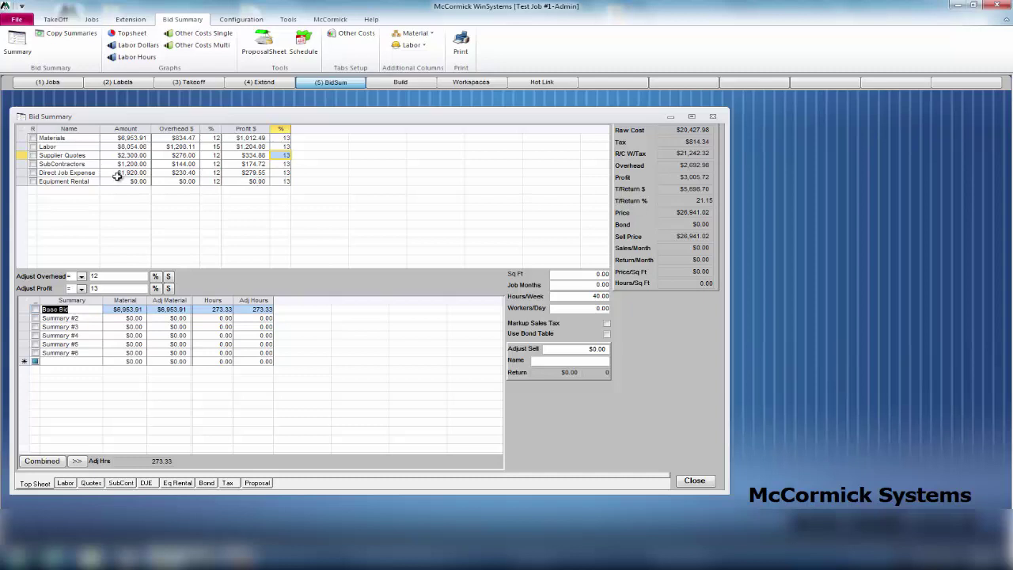
{"action": "left_click", "coordinate": [283, 156]}
{"action": "type", "text": "17"}
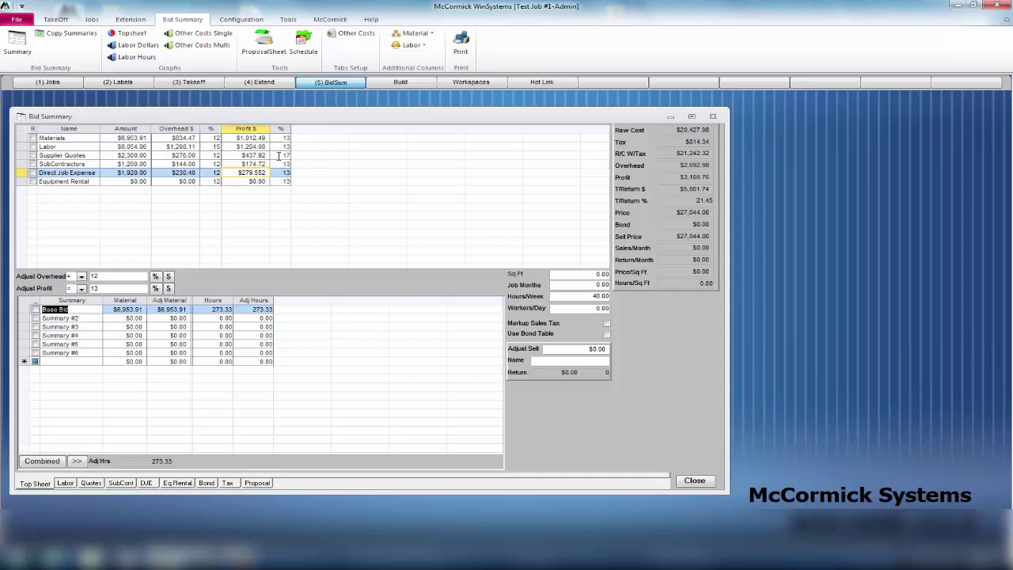
{"action": "left_click", "coordinate": [255, 172]}
Turn on the use of the bond table and set the job's square footage to 1,200.
{"action": "left_click", "coordinate": [607, 333]}
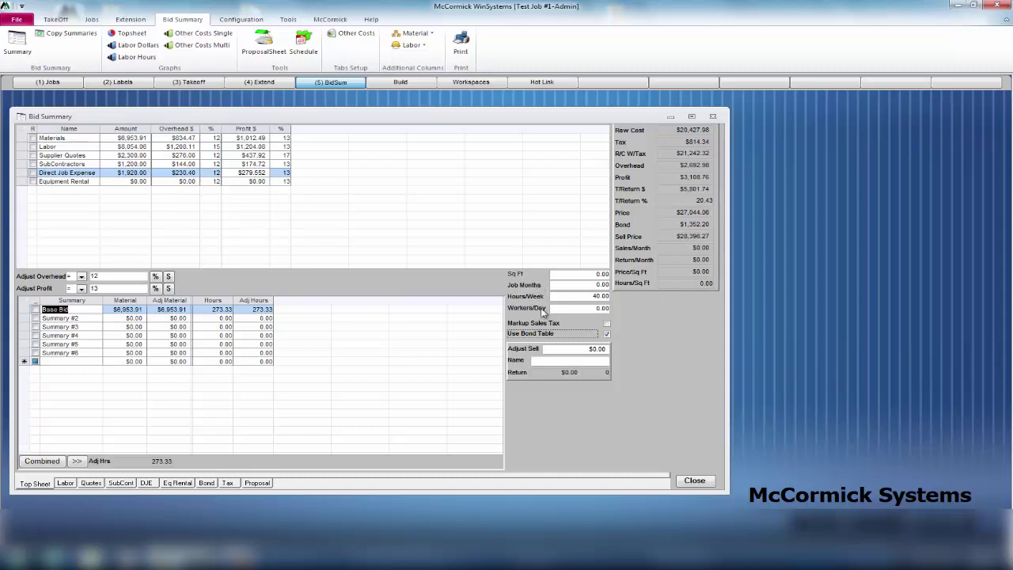
{"action": "left_click", "coordinate": [589, 275]}
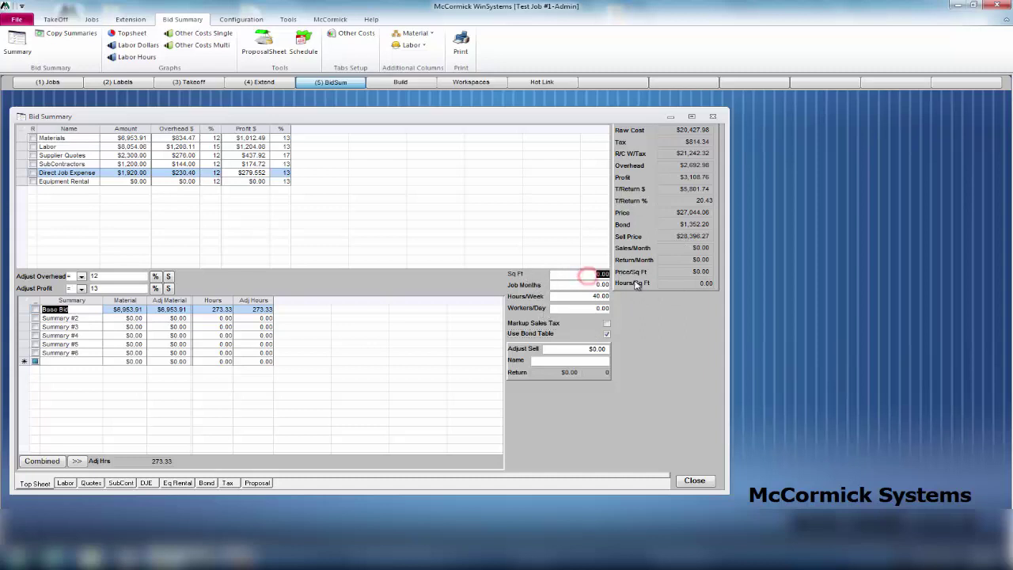
{"action": "type", "text": "1200"}
{"action": "key", "text": "Tab"}
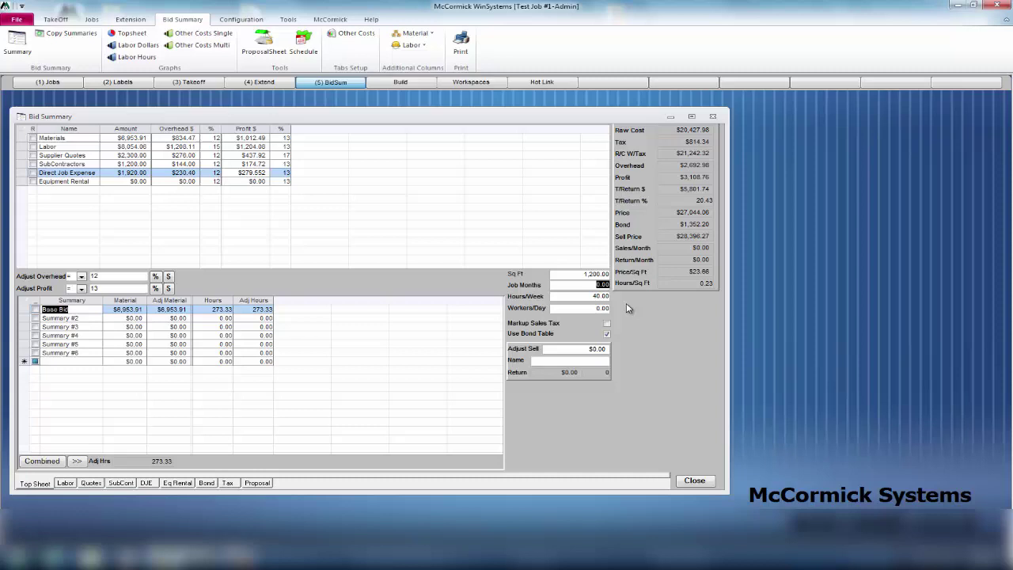
Enter a job duration of 1 month, and set the workers per day to 3.
{"action": "type", "text": "1"}
{"action": "left_click", "coordinate": [572, 296]}
{"action": "left_click", "coordinate": [586, 308]}
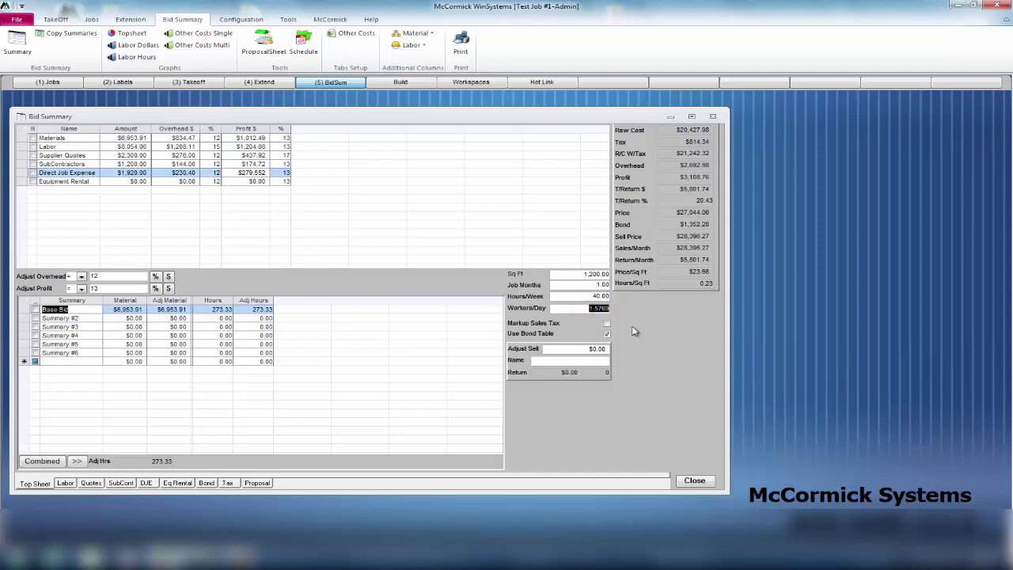
{"action": "type", "text": "3"}
{"action": "left_click", "coordinate": [582, 296]}
{"action": "left_click", "coordinate": [290, 139]}
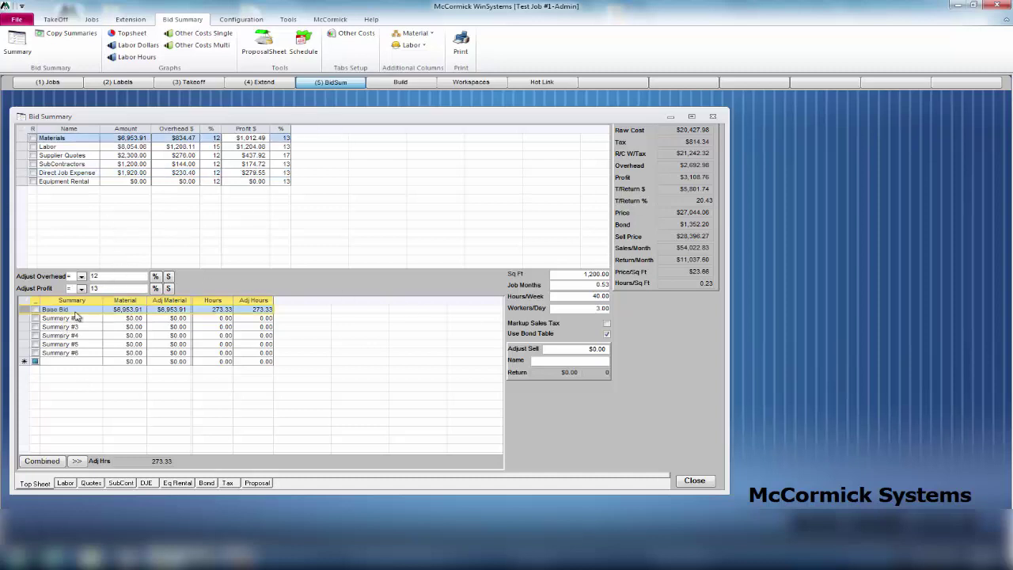